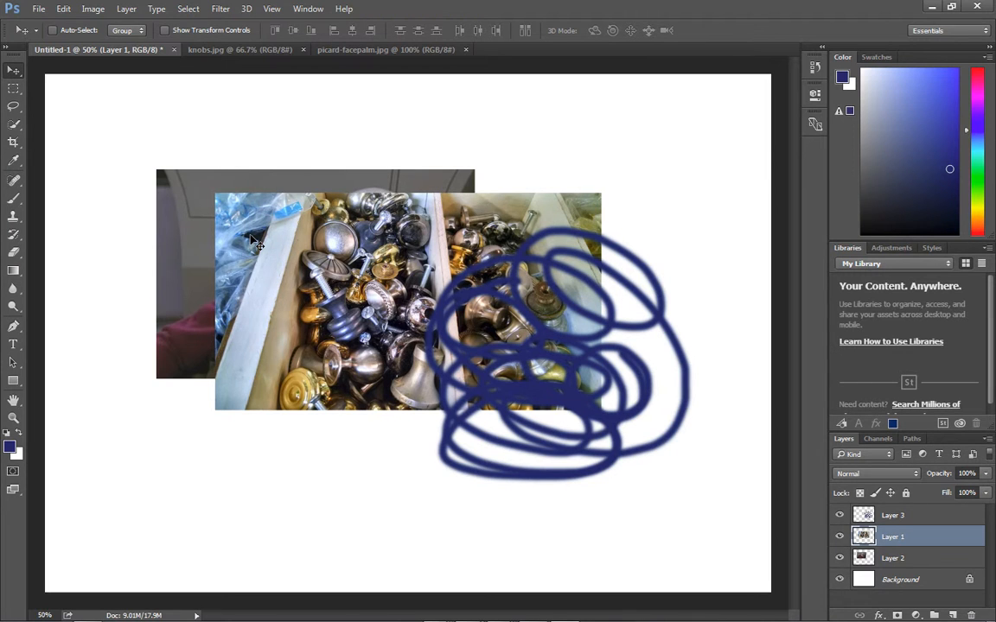
Step: Reposition the knobs photo on Layer 1 with the Move tool, and shift the facepalm photo on Layer 2 slightly up and left
drag(278, 249, 280, 223)
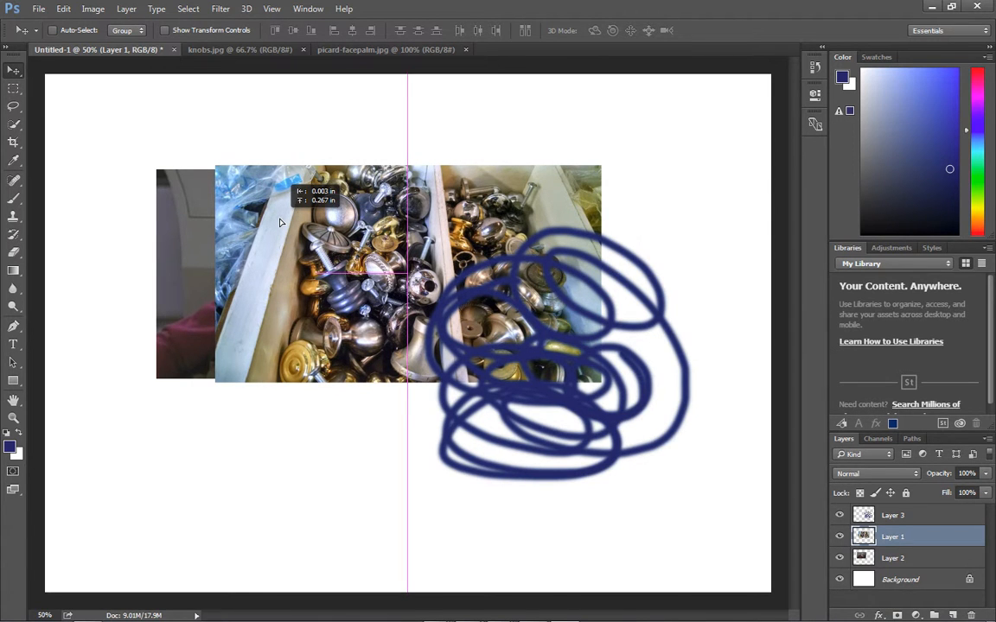
drag(280, 223, 219, 439)
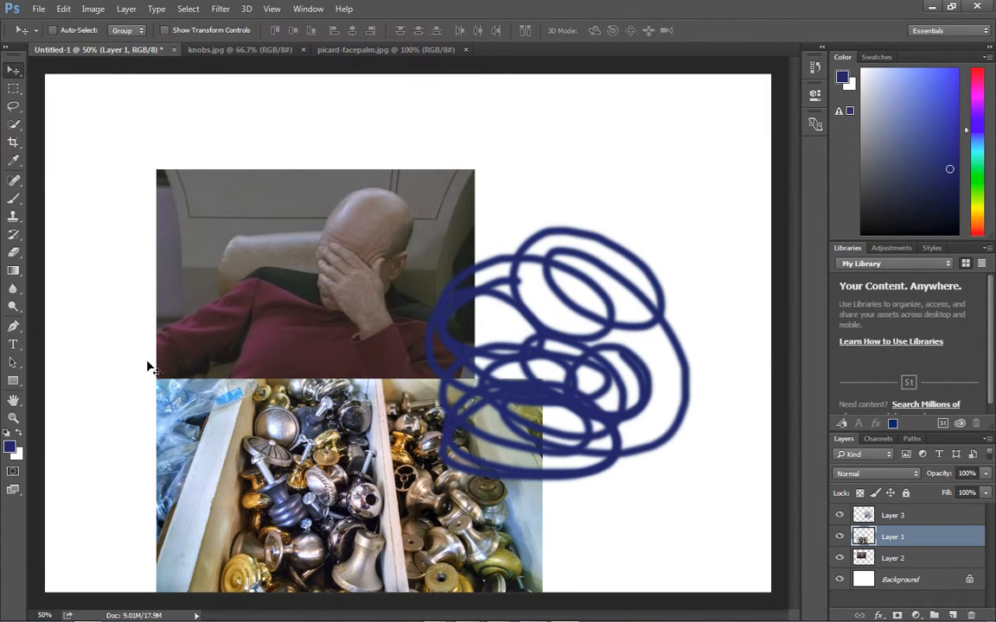
drag(301, 455, 380, 301)
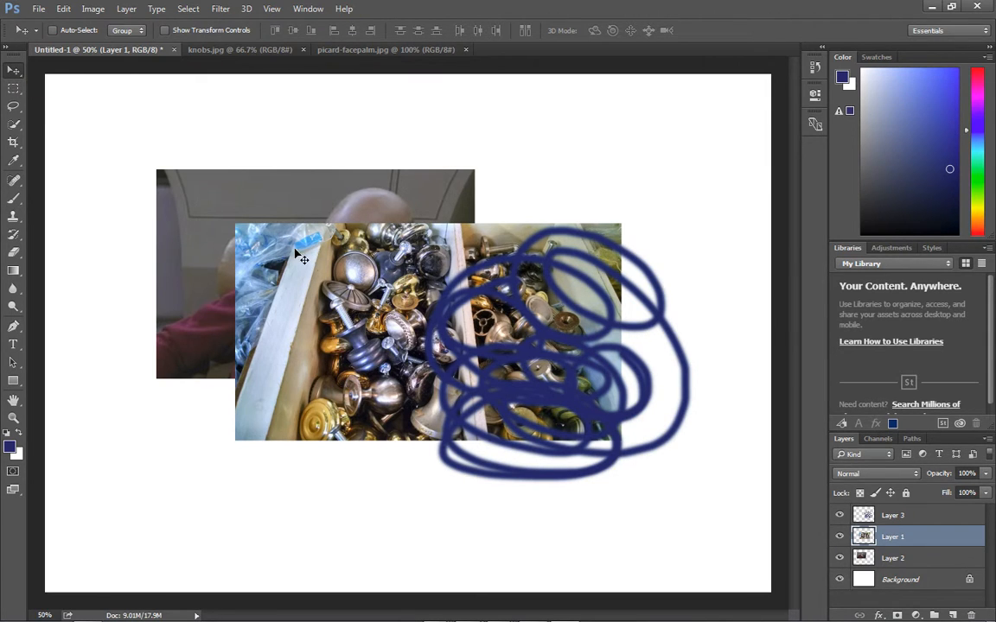
mouse_move(132, 465)
mouse_down()
mouse_move(199, 545)
mouse_move(137, 449)
mouse_move(118, 465)
mouse_up()
drag(181, 199, 213, 183)
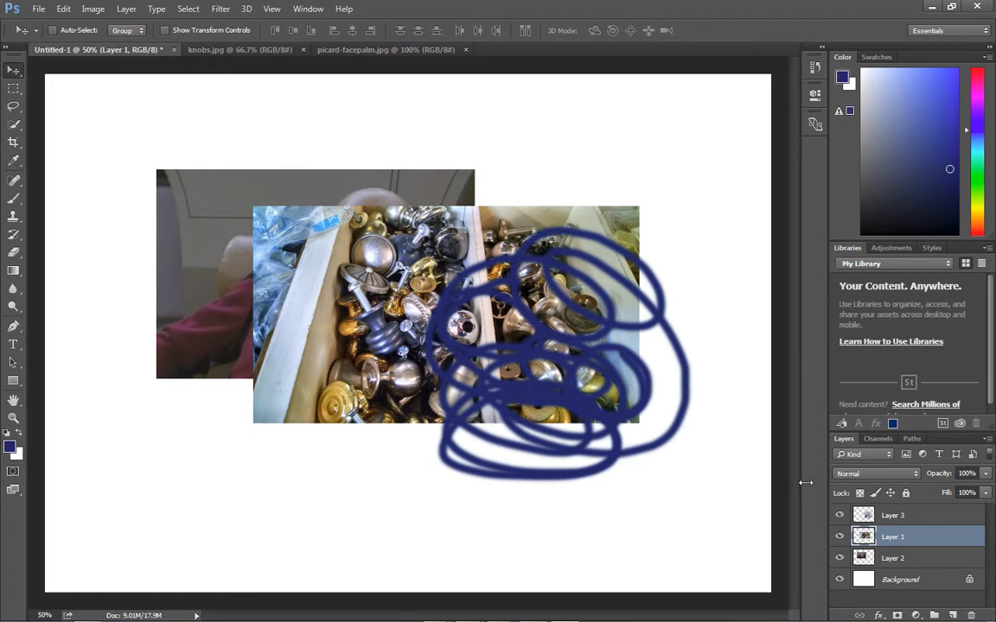
click(899, 558)
mouse_move(188, 245)
mouse_down()
mouse_move(159, 314)
mouse_move(159, 181)
mouse_move(183, 238)
mouse_move(136, 242)
mouse_move(182, 226)
mouse_up()
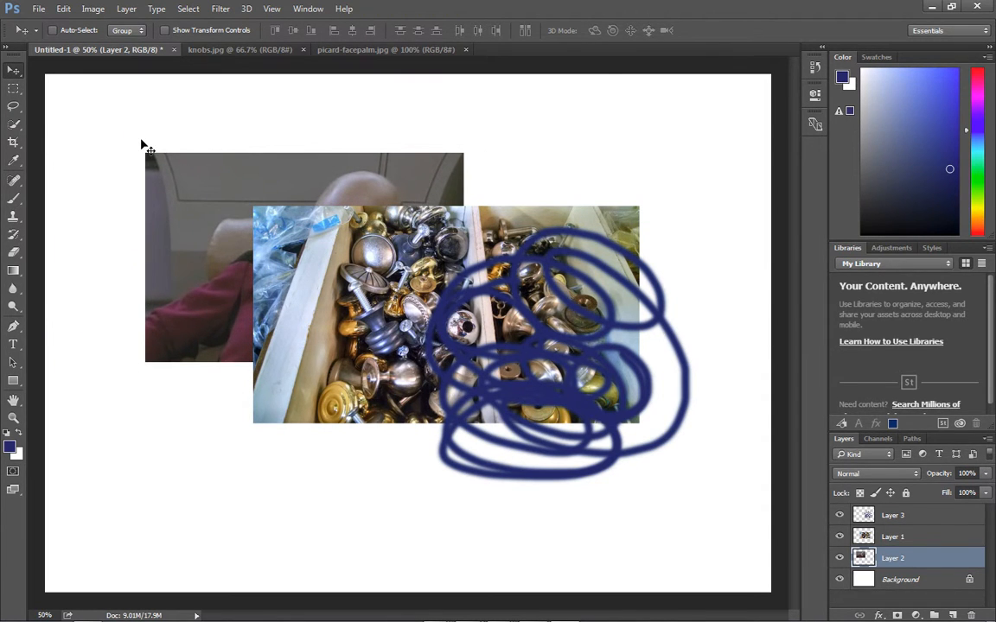
Step: Enable Auto-Select for the Move tool and rearrange the blue scribble, knobs photo and facepalm photo directly on the canvas
click(65, 29)
mouse_move(566, 400)
mouse_down()
mouse_move(554, 482)
mouse_move(428, 479)
mouse_move(588, 524)
mouse_move(581, 428)
mouse_move(631, 477)
mouse_up()
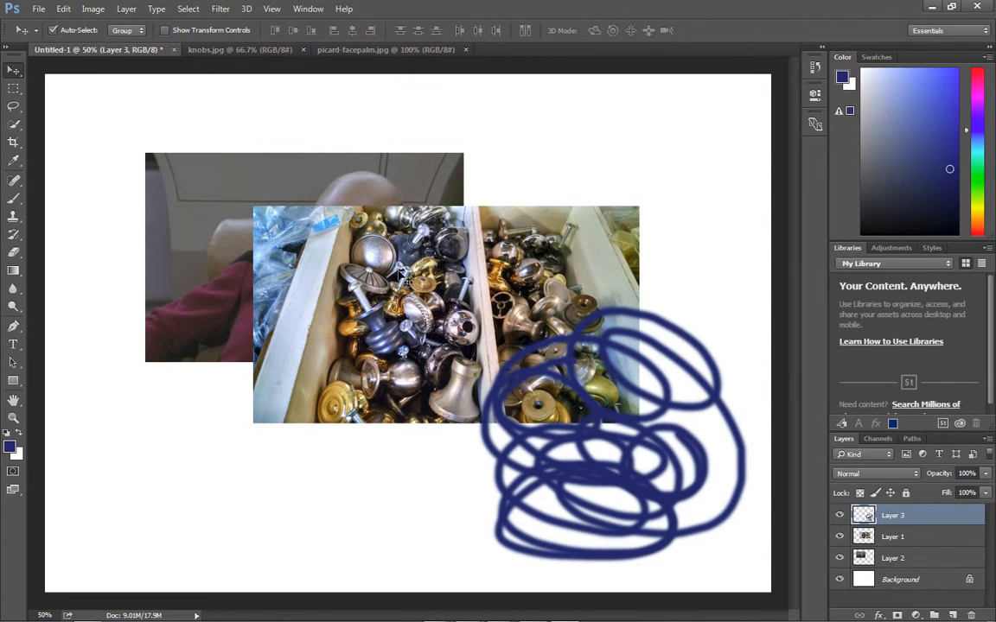
click(403, 276)
drag(404, 275, 456, 250)
drag(255, 227, 200, 237)
drag(471, 259, 381, 220)
drag(647, 420, 579, 401)
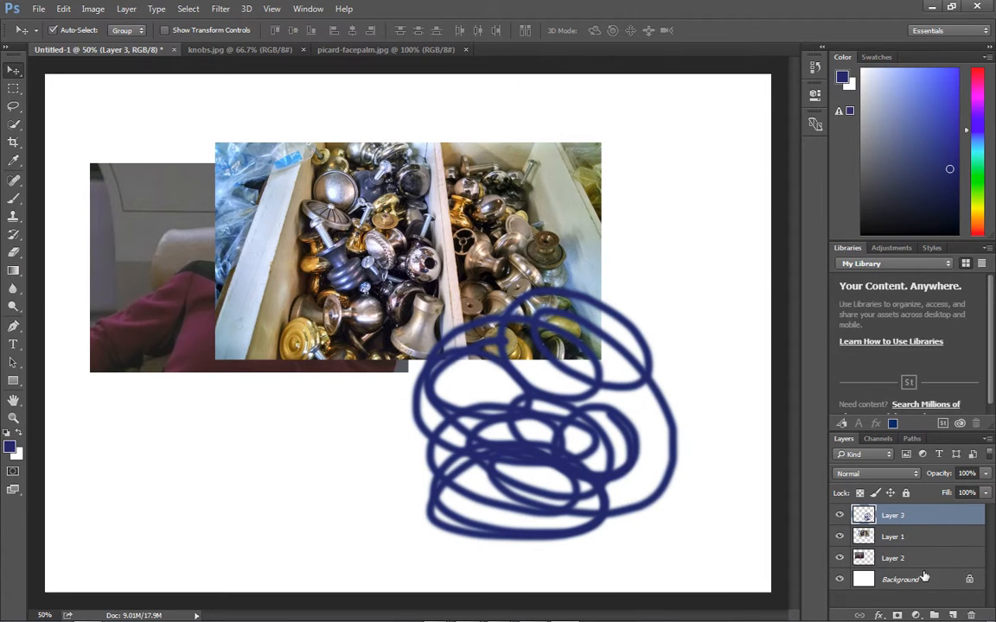
drag(406, 204, 517, 165)
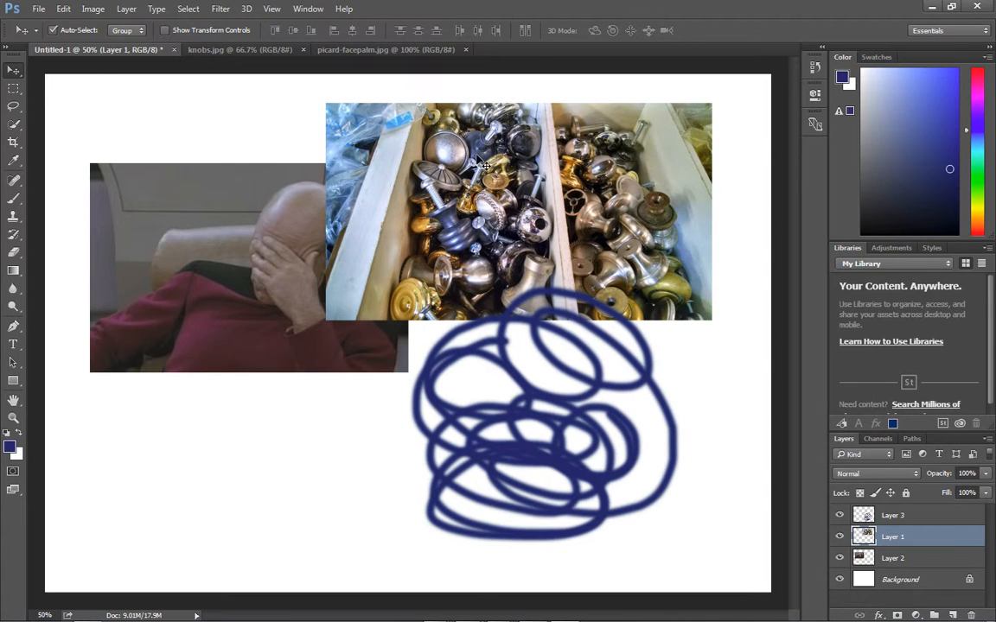
drag(473, 162, 452, 165)
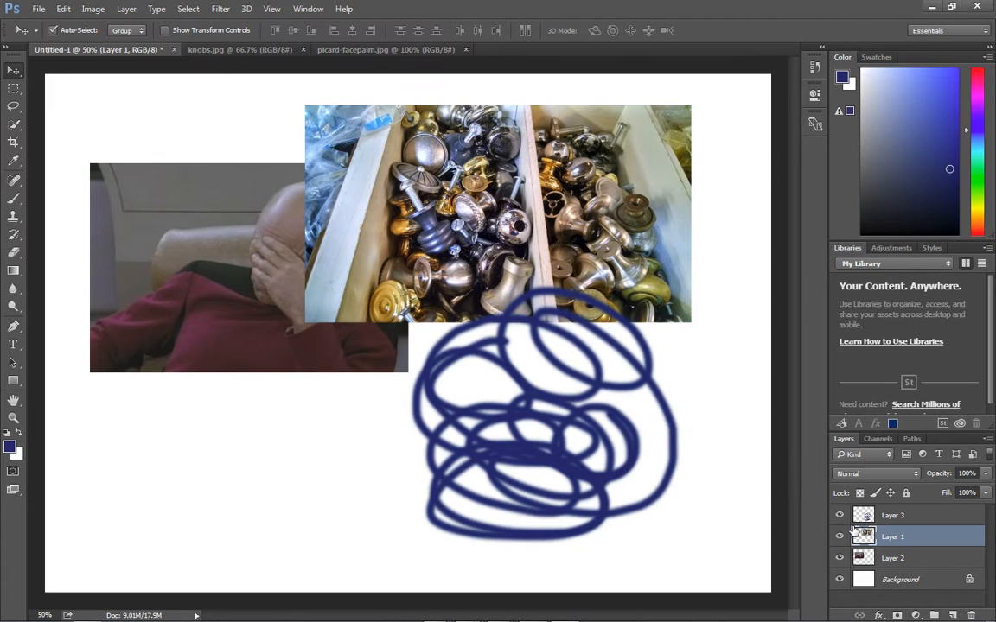
key(h)
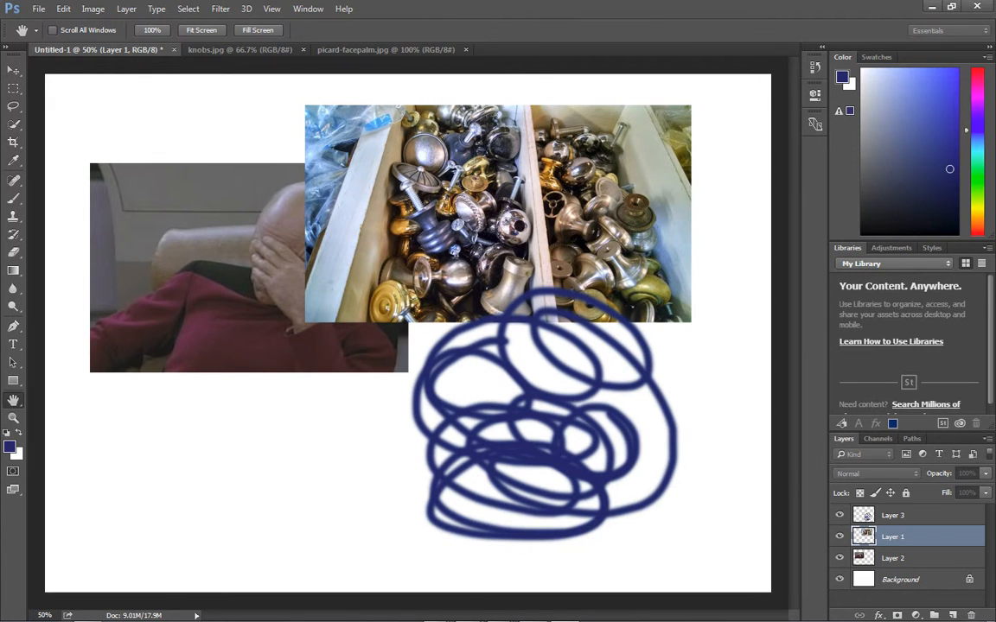
key(v)
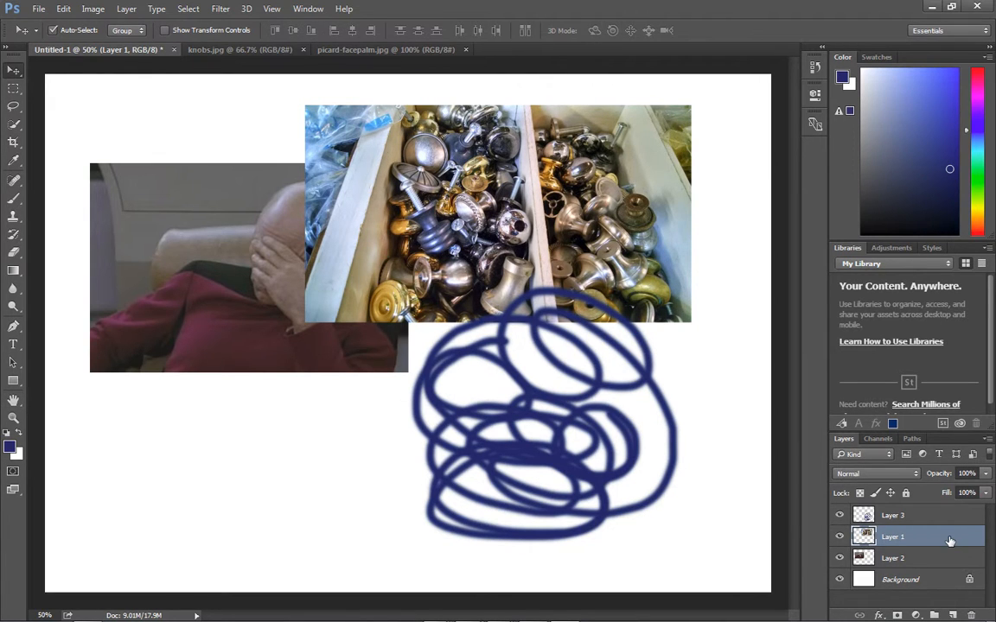
key(h)
key(v)
Step: Select the left part of the knobs photo, including its white divider's edge, with the Rectangular Marquee tool
click(14, 89)
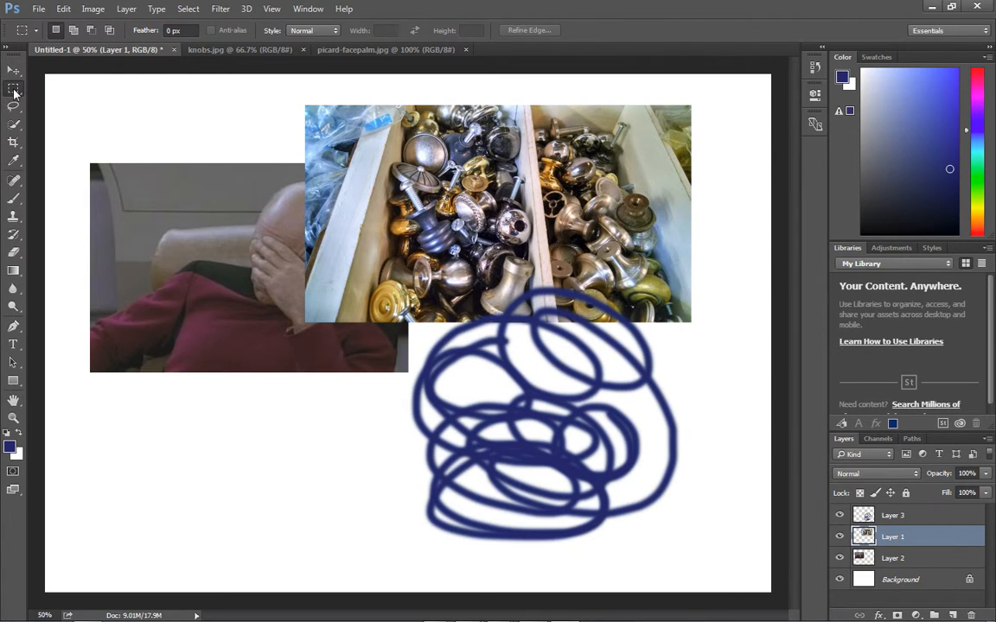
click(14, 90)
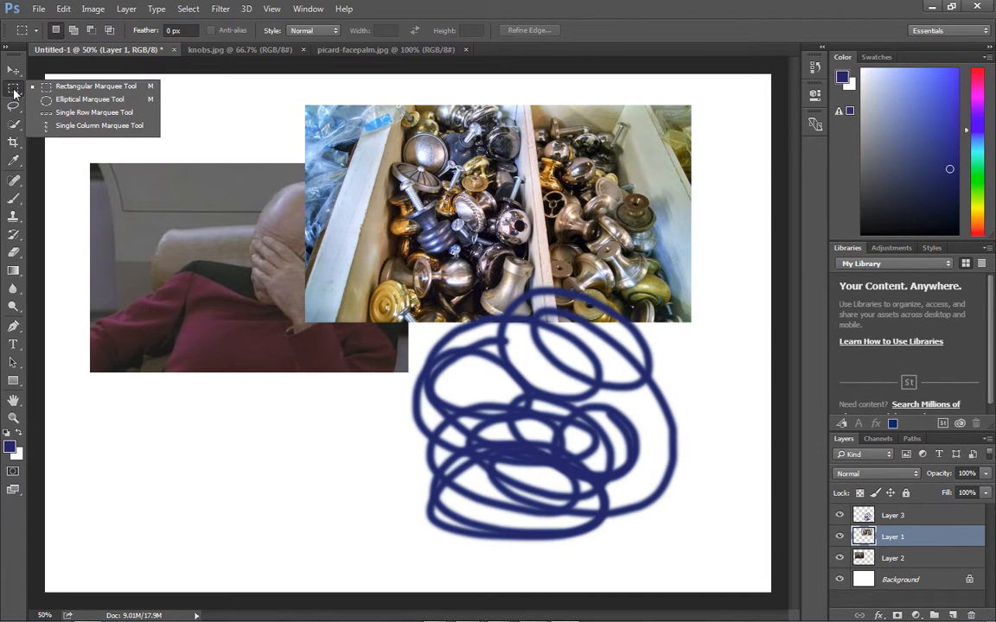
click(99, 87)
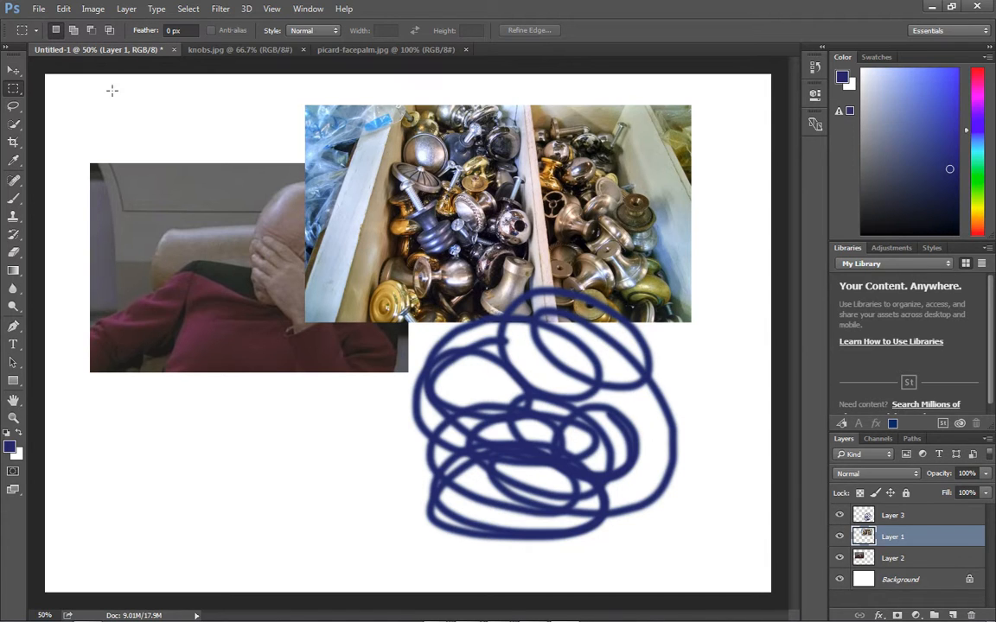
drag(287, 81, 528, 353)
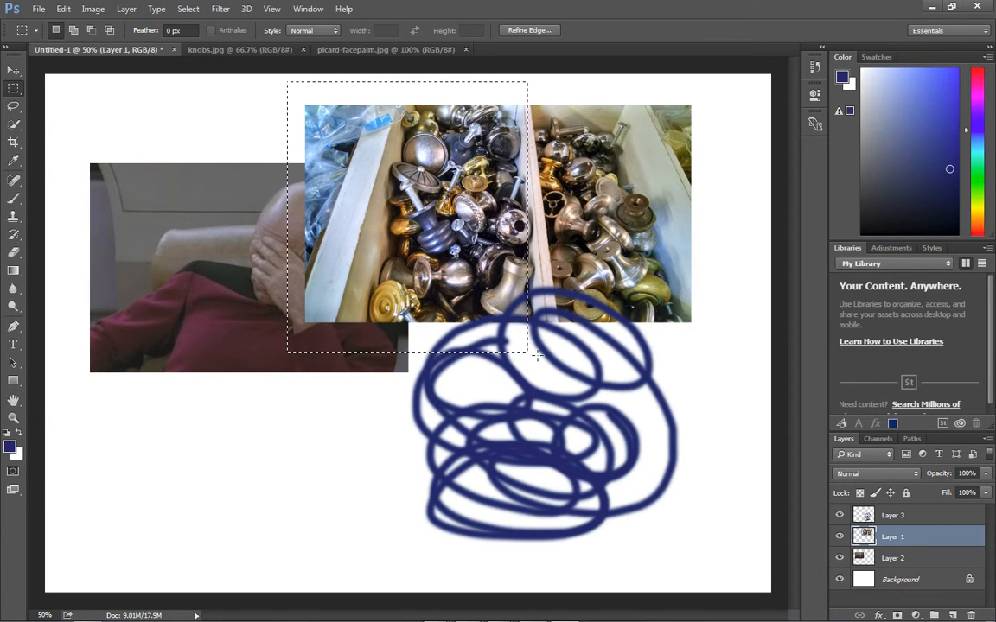
Step: Try erasing a vertical stroke through the selected part of the knobs photo, and undo the stroke
key(e)
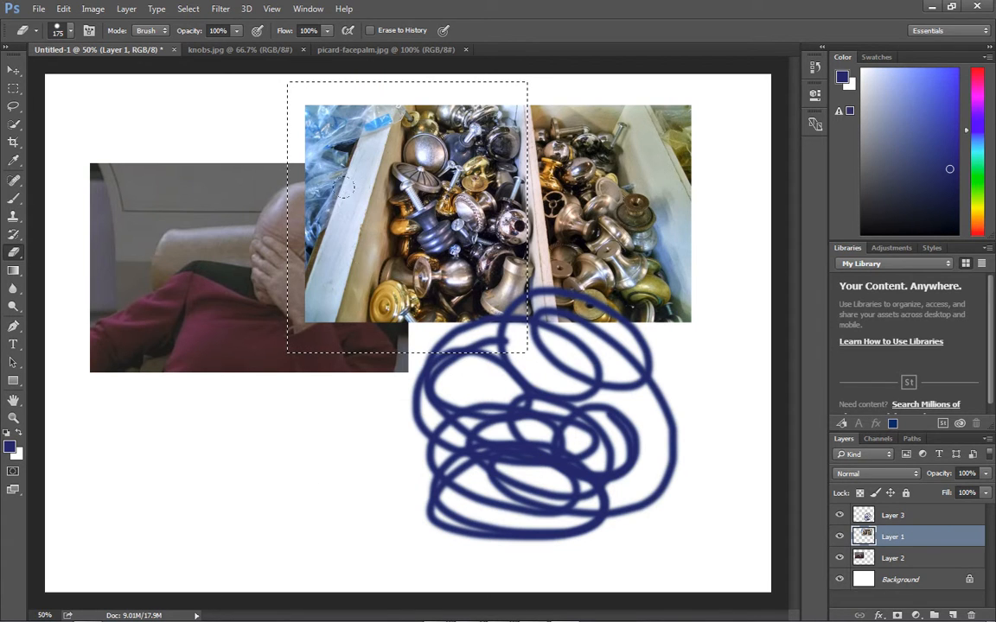
drag(363, 138, 377, 284)
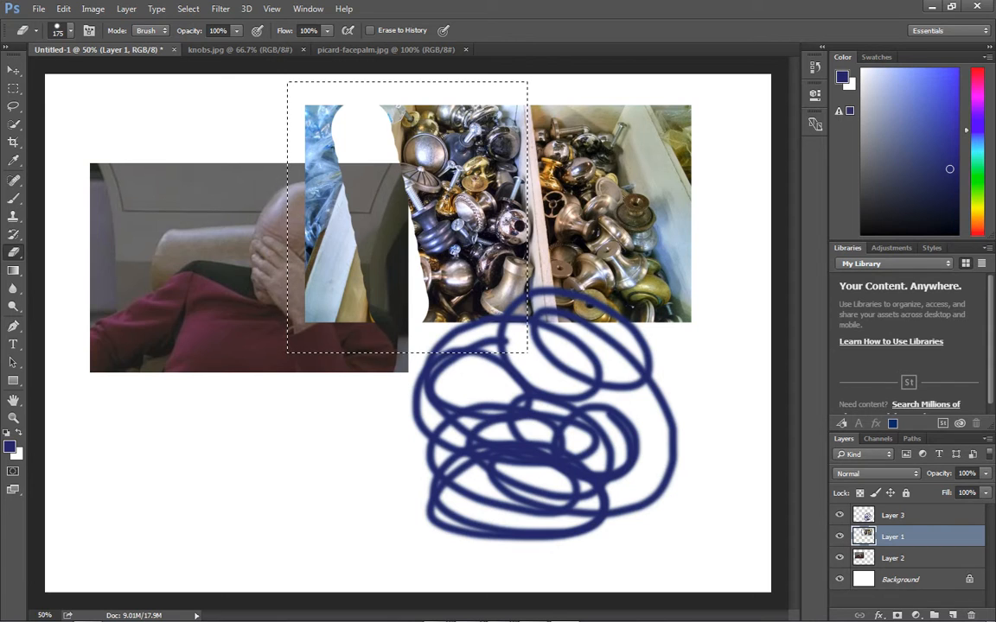
key(ctrl+z)
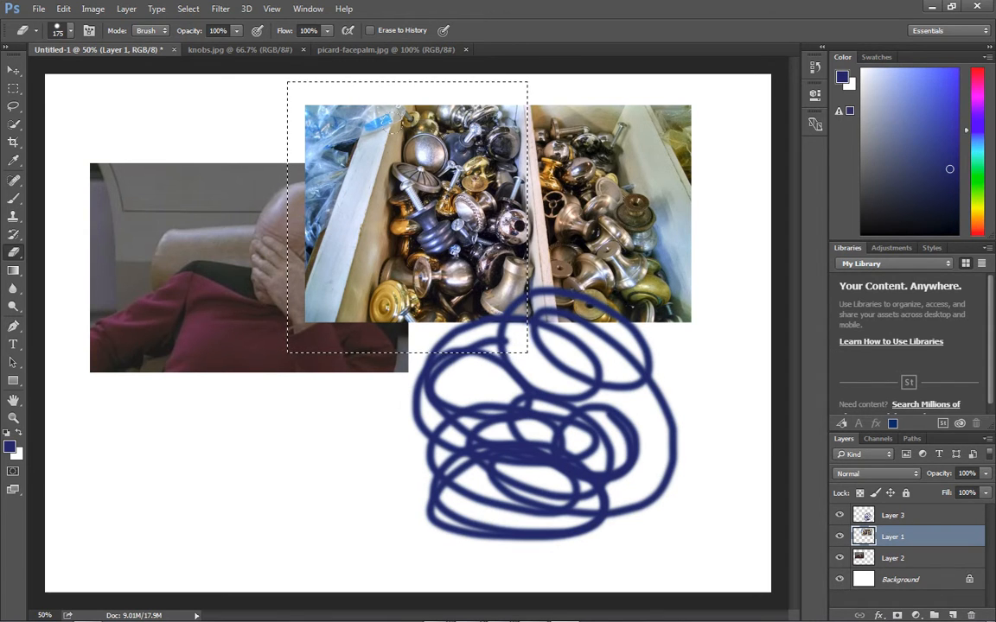
Step: Move the selected left part of the knobs photo away from the rest, over the facepalm photo
key(m)
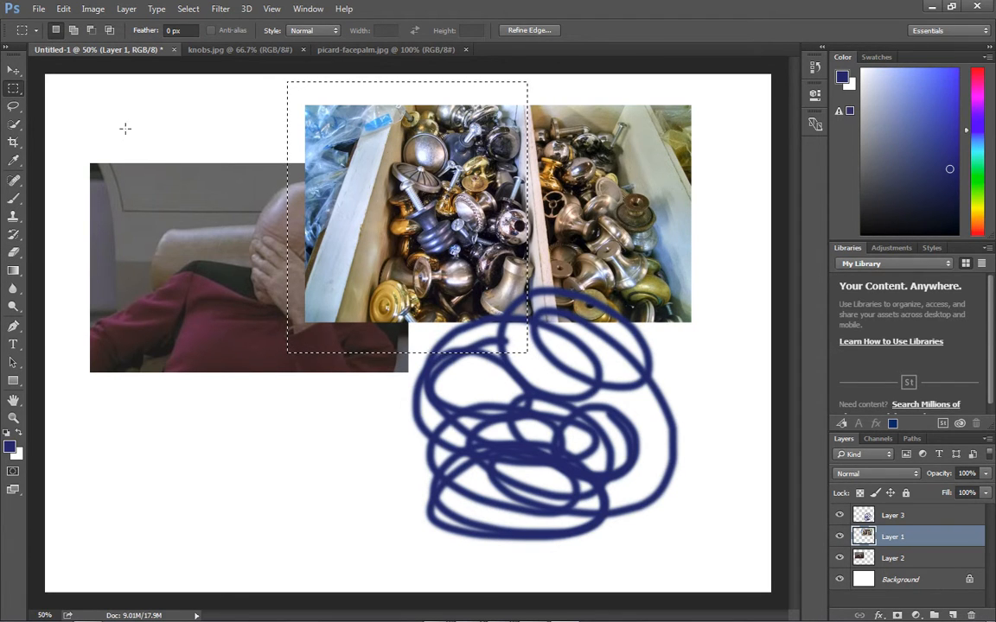
key(v)
drag(405, 198, 271, 203)
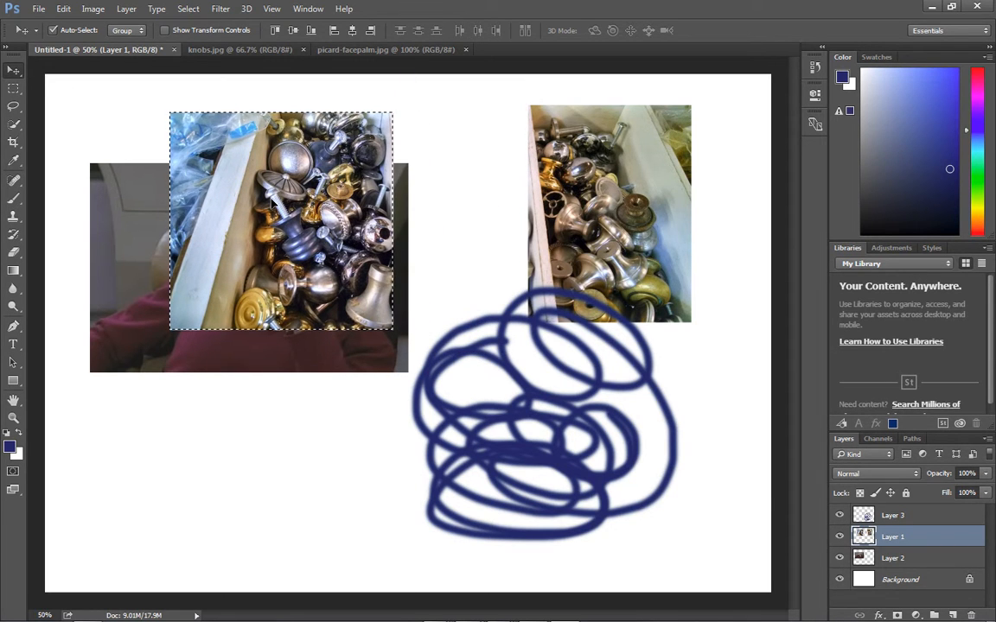
drag(303, 195, 353, 188)
drag(571, 204, 557, 213)
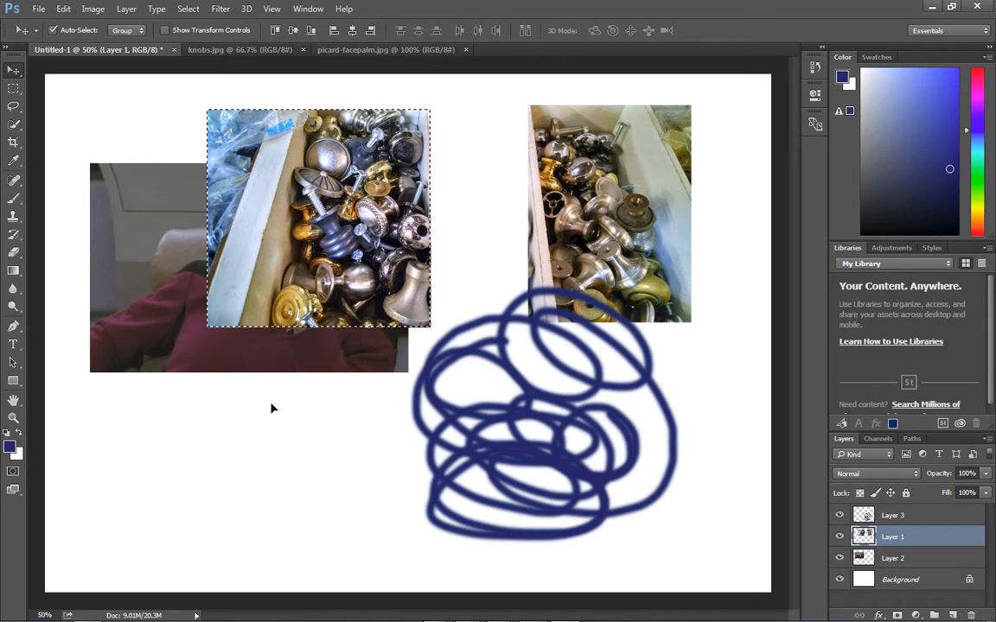
Step: Deselect the cut-off piece and move both pieces of Layer 1 together slightly to the right
key(ctrl)
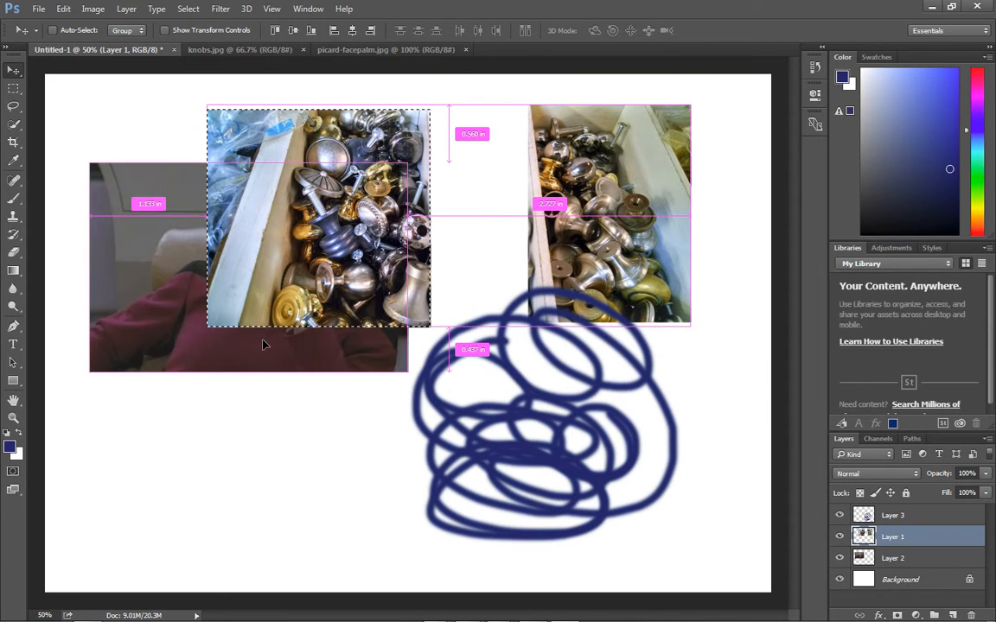
key(ctrl+d)
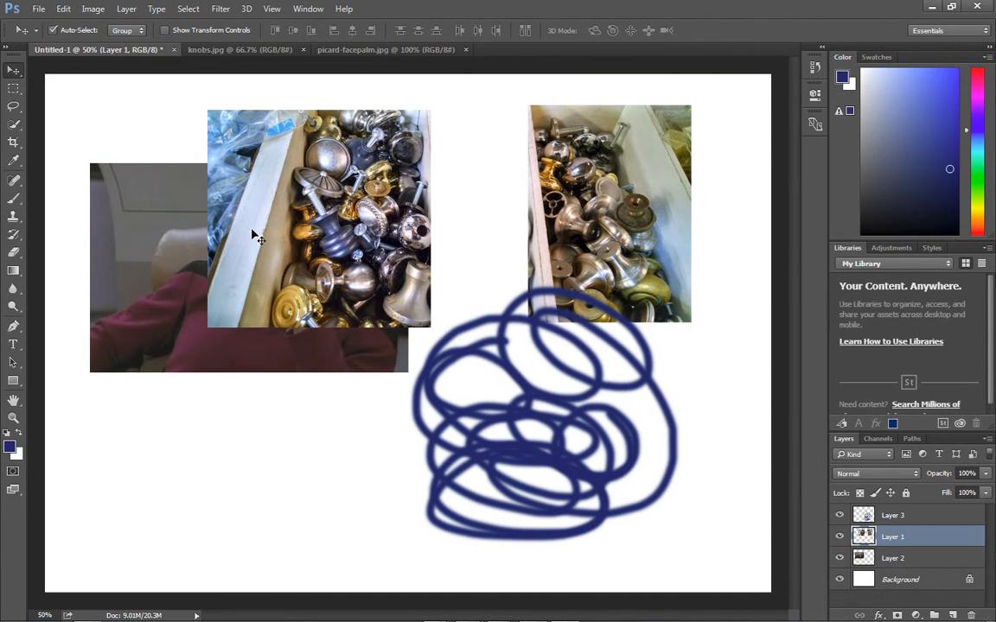
mouse_move(297, 245)
mouse_down()
mouse_move(287, 235)
mouse_move(280, 263)
mouse_move(323, 255)
mouse_move(305, 249)
mouse_up()
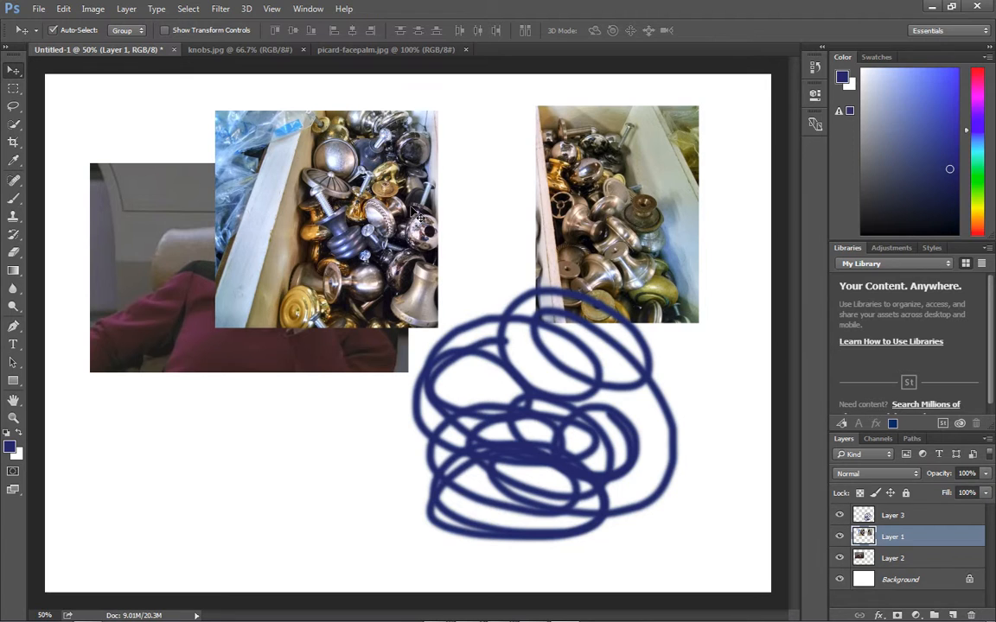
Step: Select the right piece of the knobs photo with a rectangular marquee and move it separately from the left piece
key(m)
drag(520, 88, 752, 392)
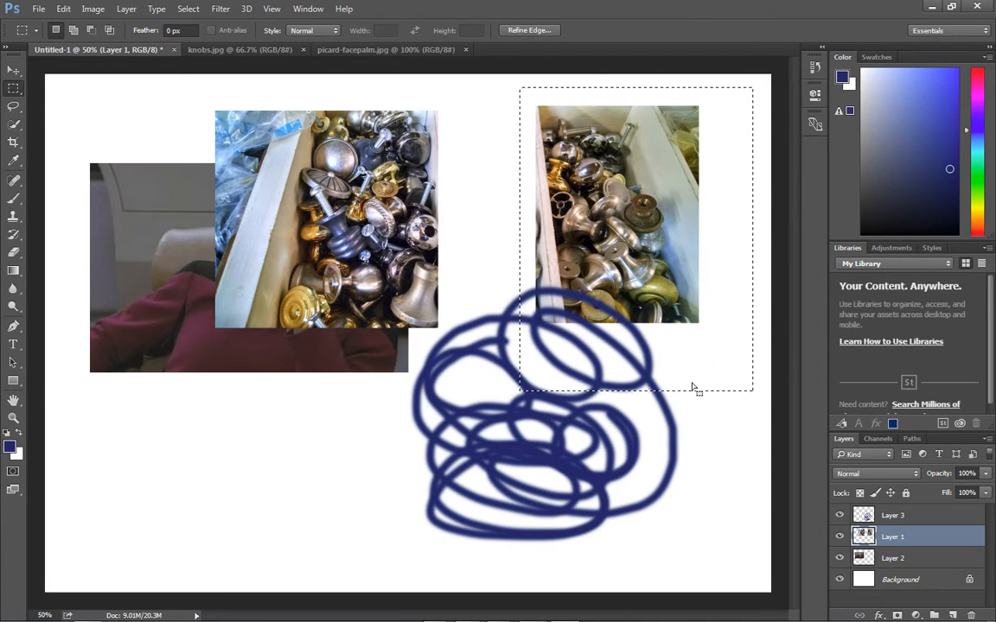
key(v)
drag(622, 245, 636, 211)
mouse_move(330, 235)
mouse_down()
mouse_move(345, 235)
mouse_move(334, 233)
mouse_up()
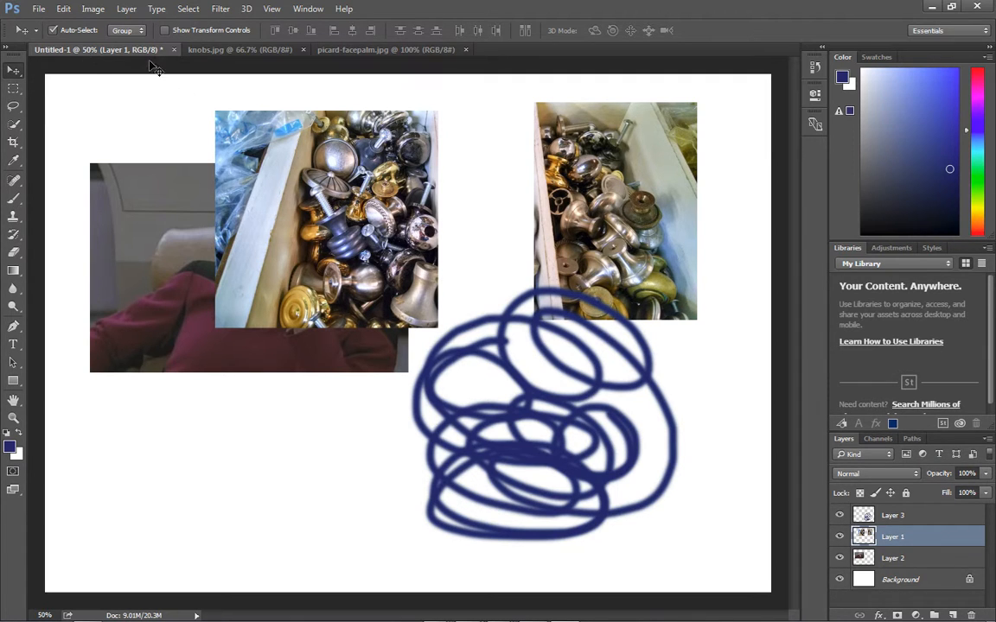
Step: Activate the Lasso tool and zoom to 200% on the bell-shaped silver knob in the knobs photo
click(14, 106)
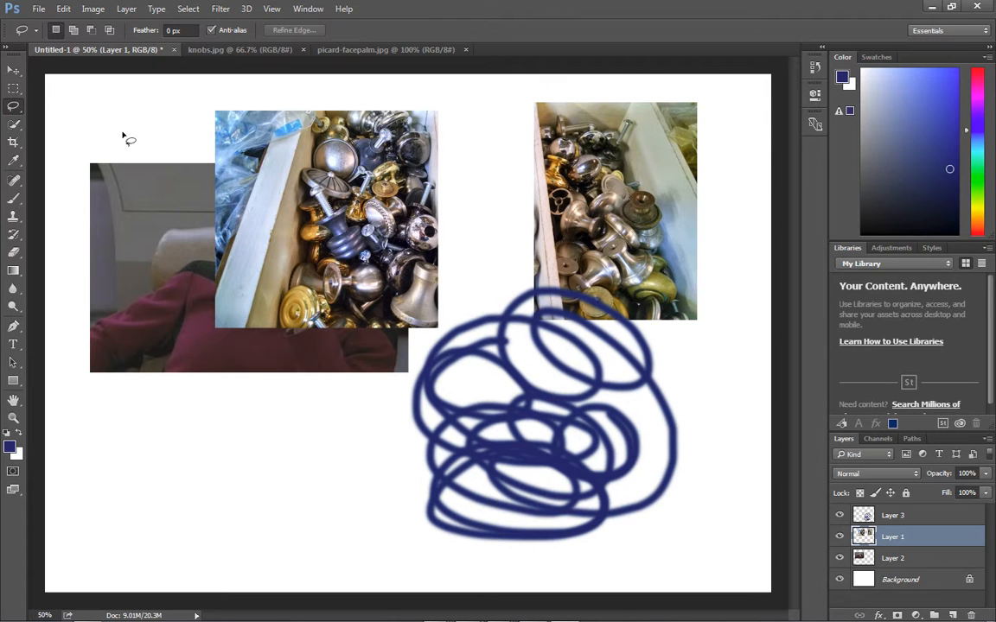
key(ctrl+plus)
key(ctrl+plus)
key(ctrl+plus)
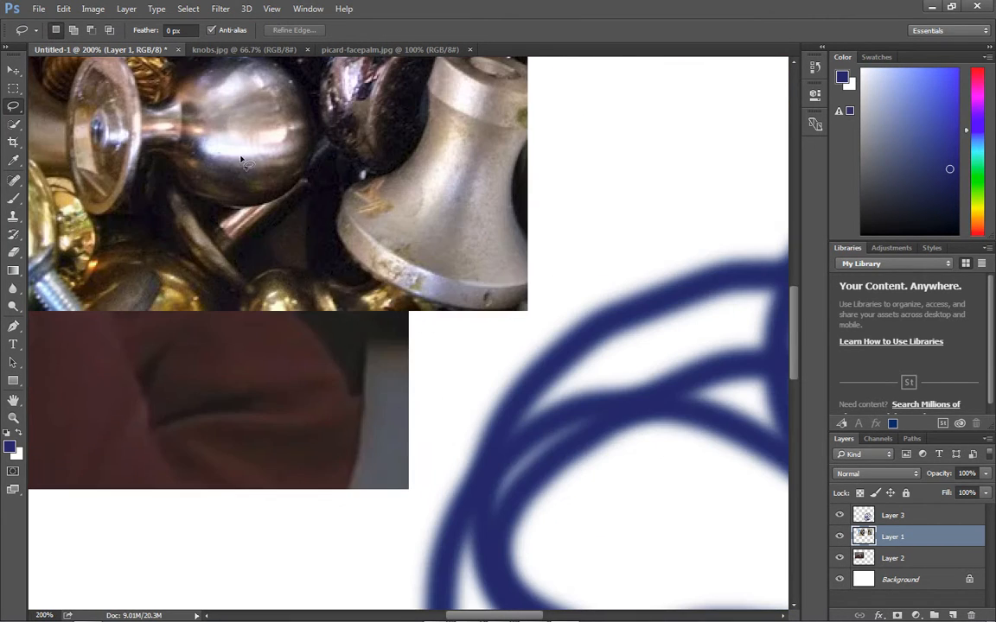
drag(257, 185, 272, 350)
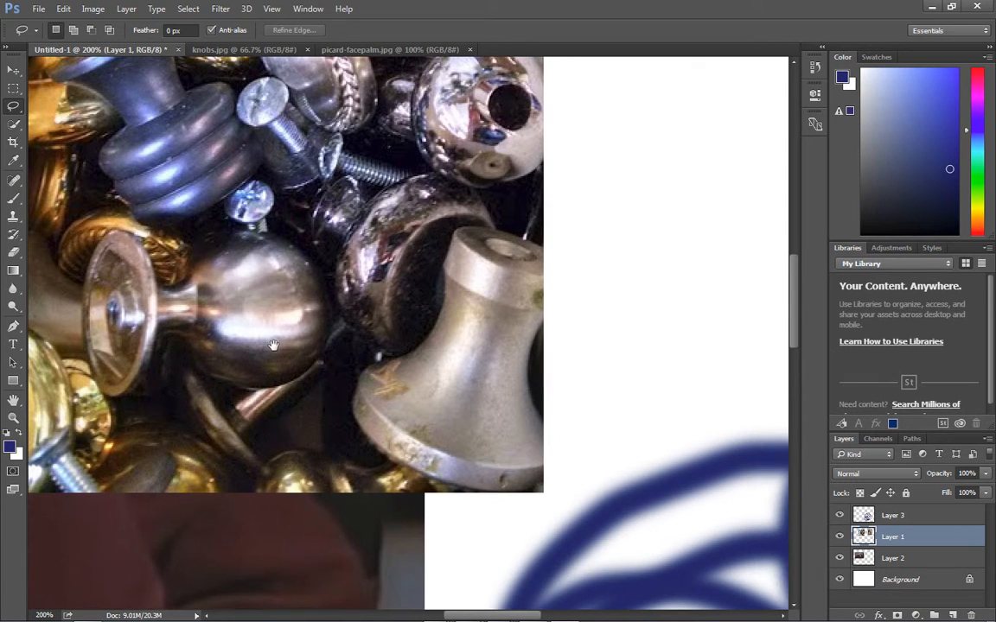
Step: Undo the moves that split the knobs photo until it is one piece, and clear the rectangular selection
key(ctrl+alt+z)
key(ctrl+alt+z)
key(ctrl+alt+z)
key(ctrl+alt+z)
key(ctrl+alt+z)
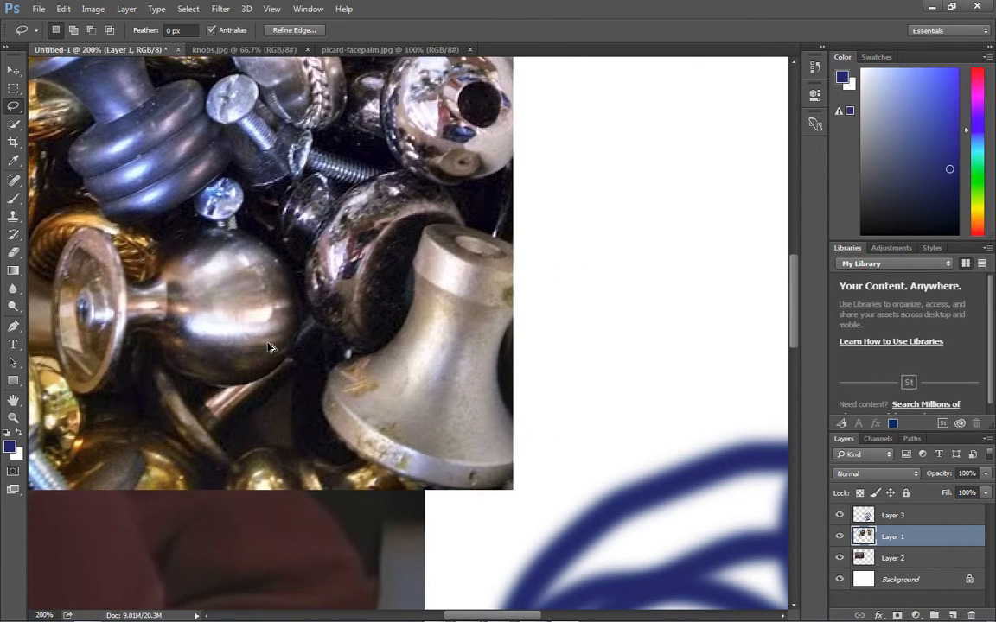
drag(493, 317, 117, 313)
key(ctrl+d)
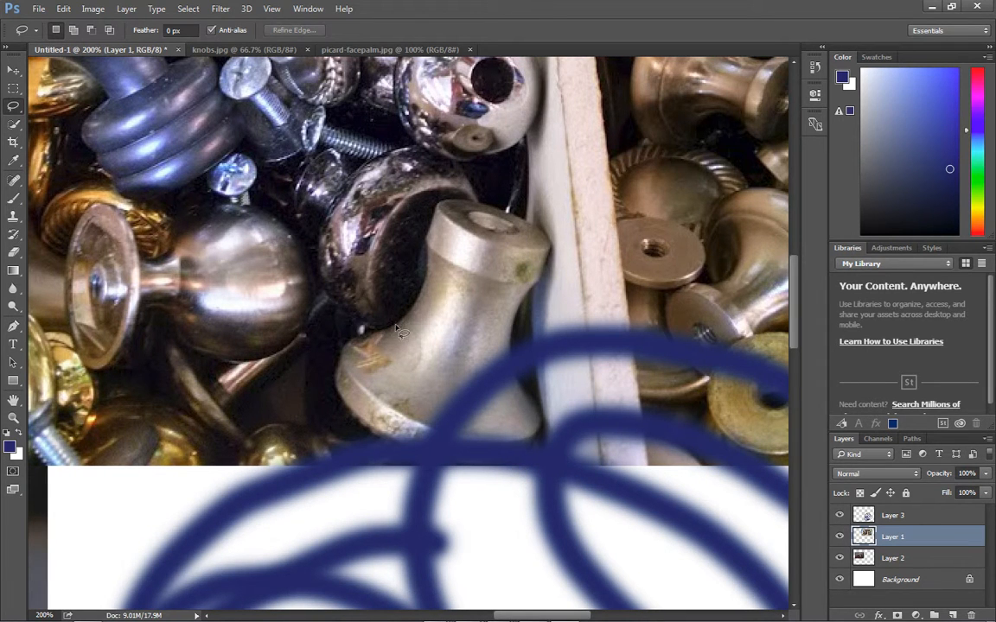
Step: Hide Layer 3 and draw a freehand Lasso selection around the bell-shaped silver knob on Layer 1
click(839, 515)
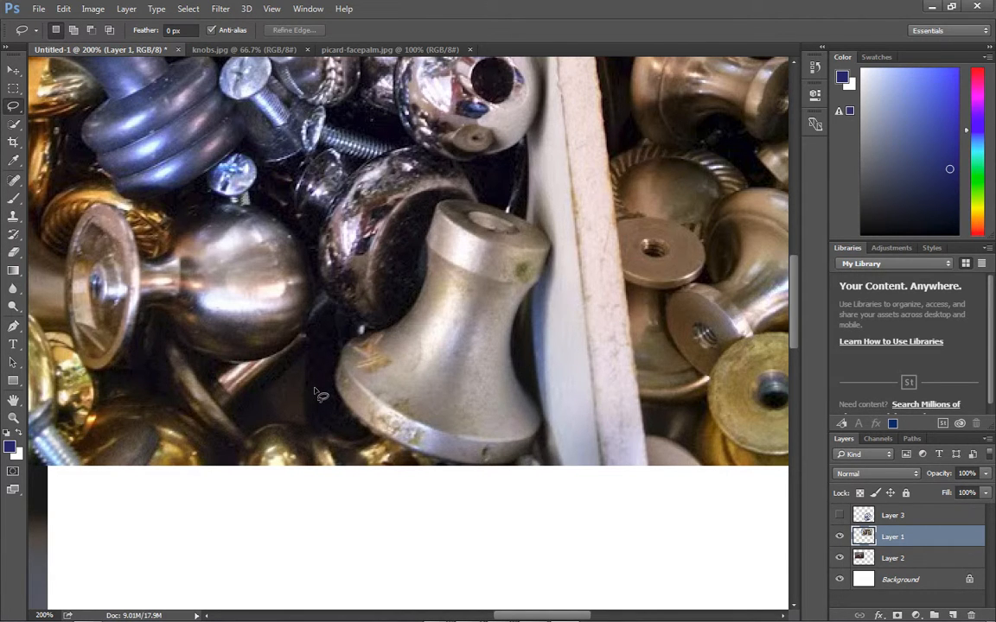
key(ctrl+minus)
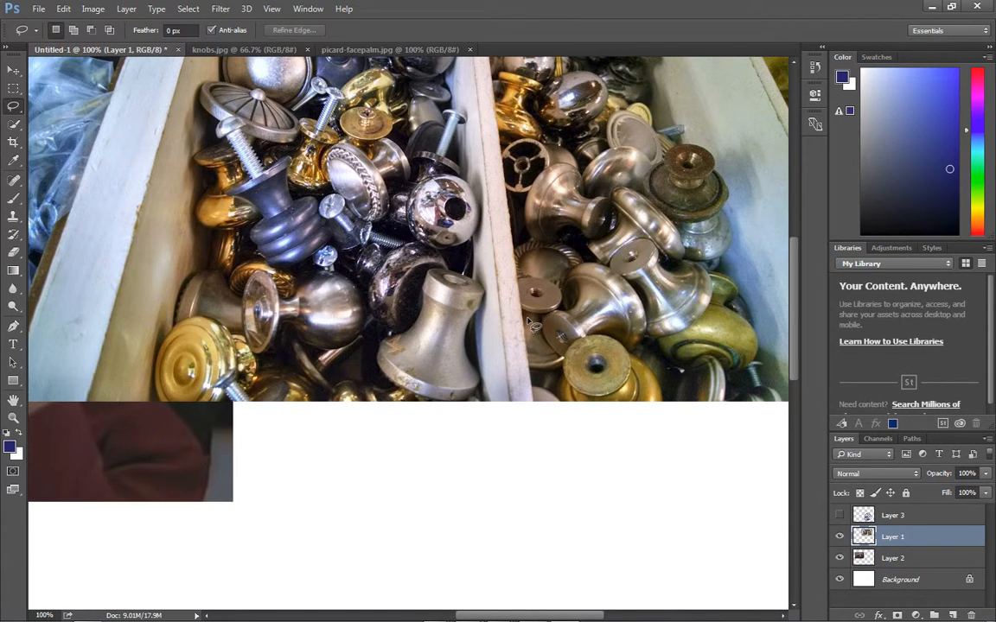
key(ctrl+plus)
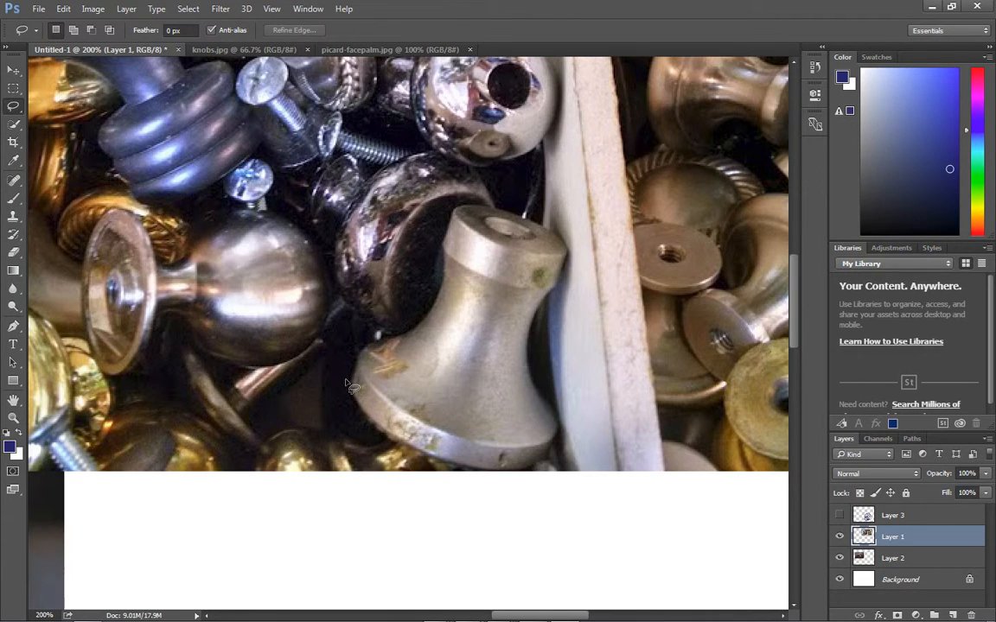
mouse_move(349, 389)
mouse_down()
mouse_move(352, 351)
mouse_move(415, 323)
mouse_move(429, 301)
mouse_move(447, 208)
mouse_move(481, 195)
mouse_move(570, 225)
mouse_move(585, 262)
mouse_move(575, 299)
mouse_move(545, 318)
mouse_move(537, 354)
mouse_move(561, 460)
mouse_move(526, 488)
mouse_move(458, 484)
mouse_move(399, 462)
mouse_move(359, 437)
mouse_move(351, 393)
mouse_up()
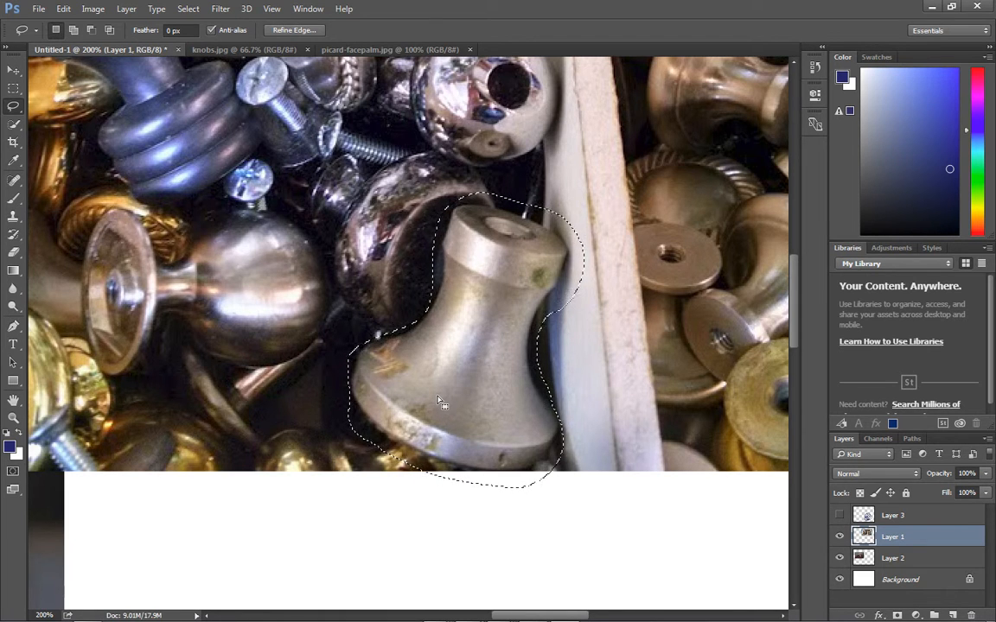
Step: Copy the lassoed bell-shaped knob to a new layer and move it onto the white area below the knobs photo
key(ctrl+j)
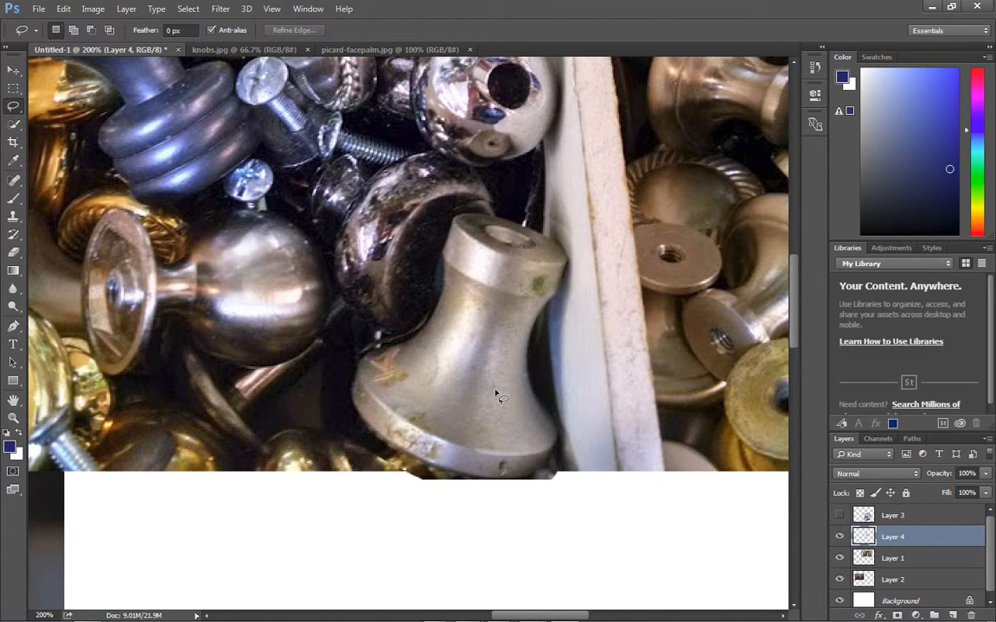
key(v)
drag(490, 391, 475, 563)
key(space)
drag(591, 536, 556, 276)
drag(432, 313, 441, 286)
drag(434, 320, 413, 484)
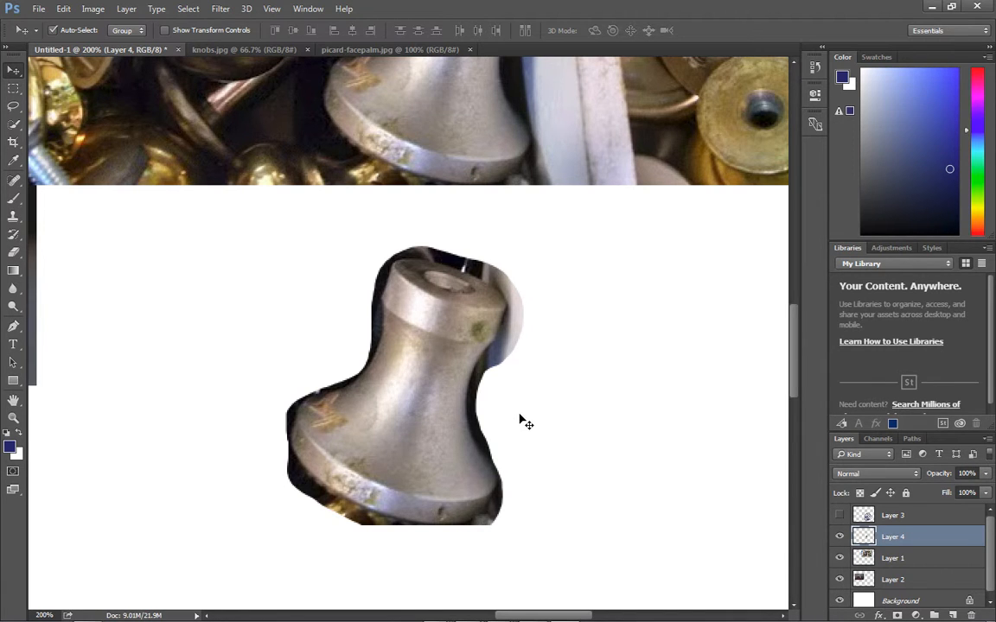
Step: Erase leftover background along the knob cutout's right edge and lower-left corner with the Eraser at brush size 70
key(e)
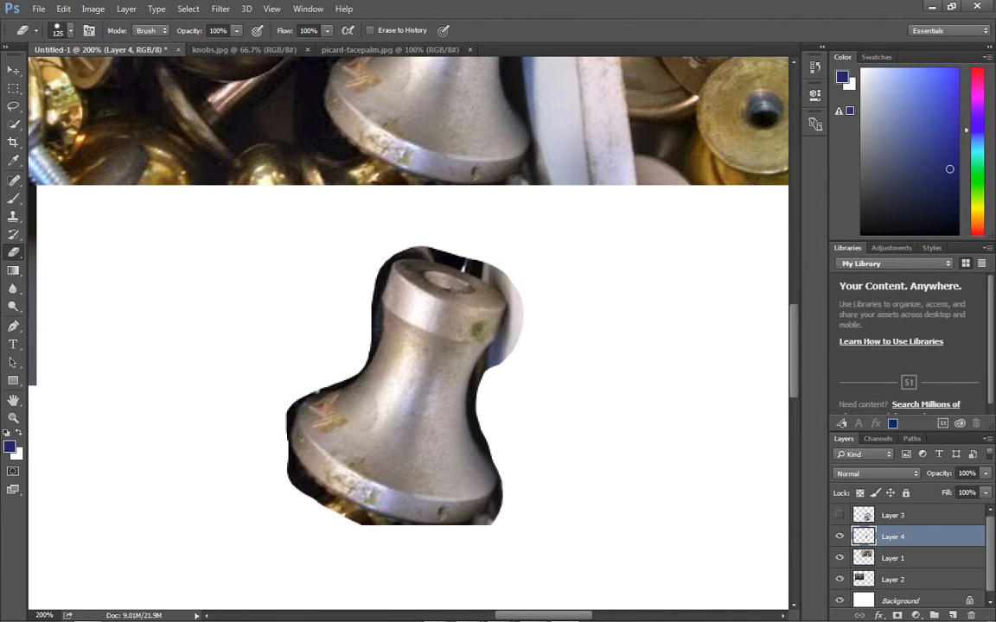
mouse_move(521, 332)
mouse_down()
mouse_move(520, 294)
mouse_move(505, 337)
mouse_move(486, 349)
mouse_move(482, 384)
mouse_up()
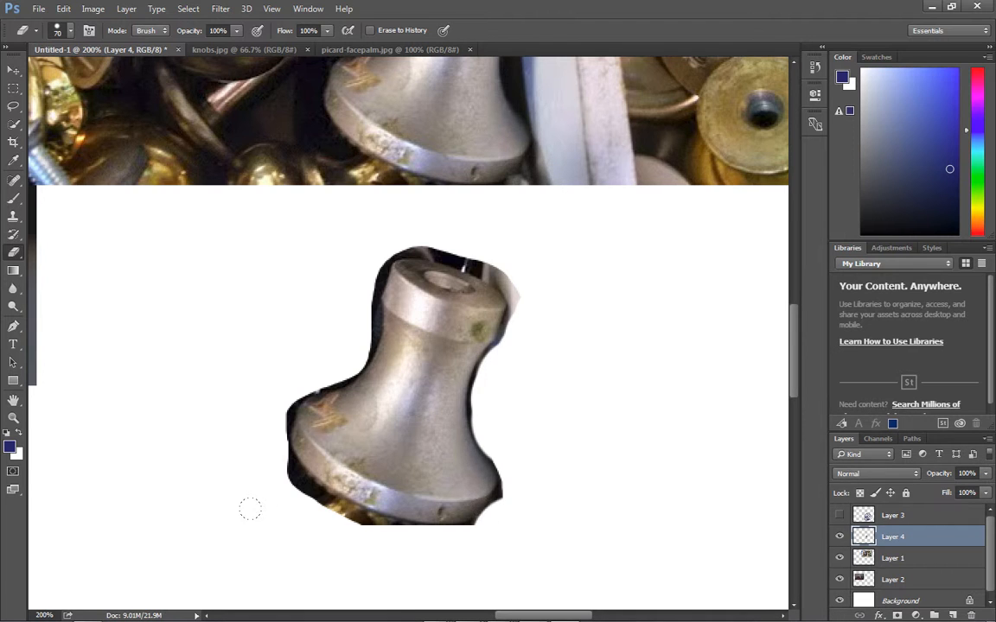
mouse_move(253, 549)
mouse_down()
mouse_move(285, 509)
mouse_move(298, 514)
mouse_move(265, 519)
mouse_up()
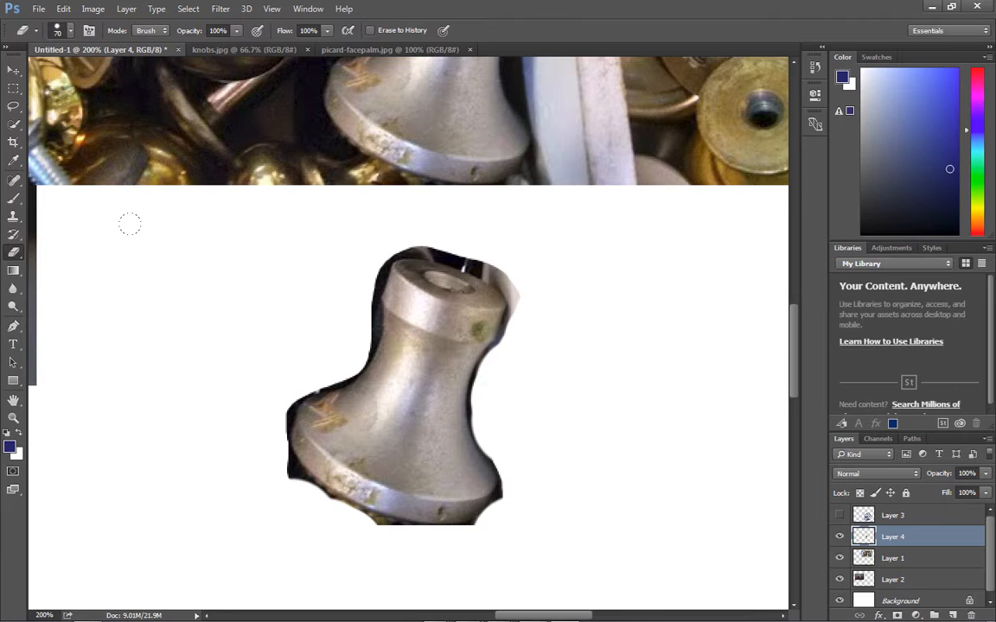
Step: Activate the Magic Wand tool and zoom to 300% on the knob cutout
click(13, 127)
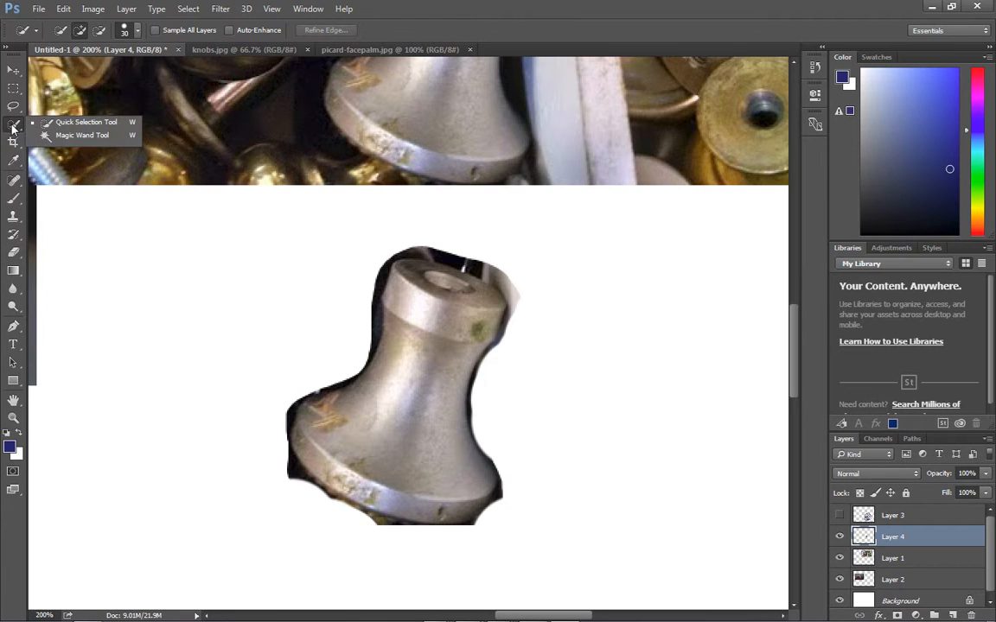
click(51, 134)
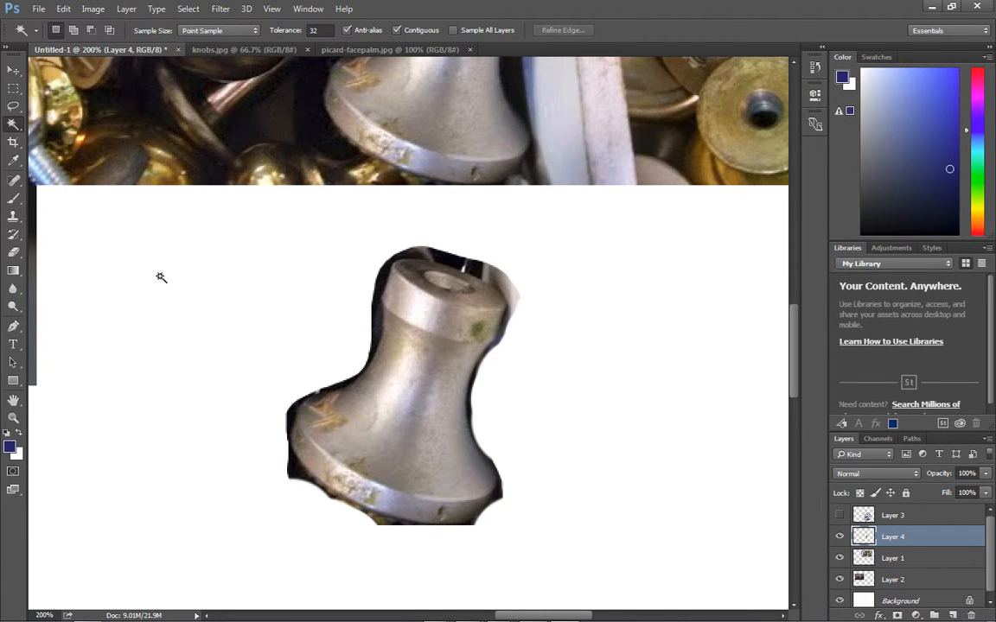
key(ctrl+plus)
drag(245, 322, 216, 237)
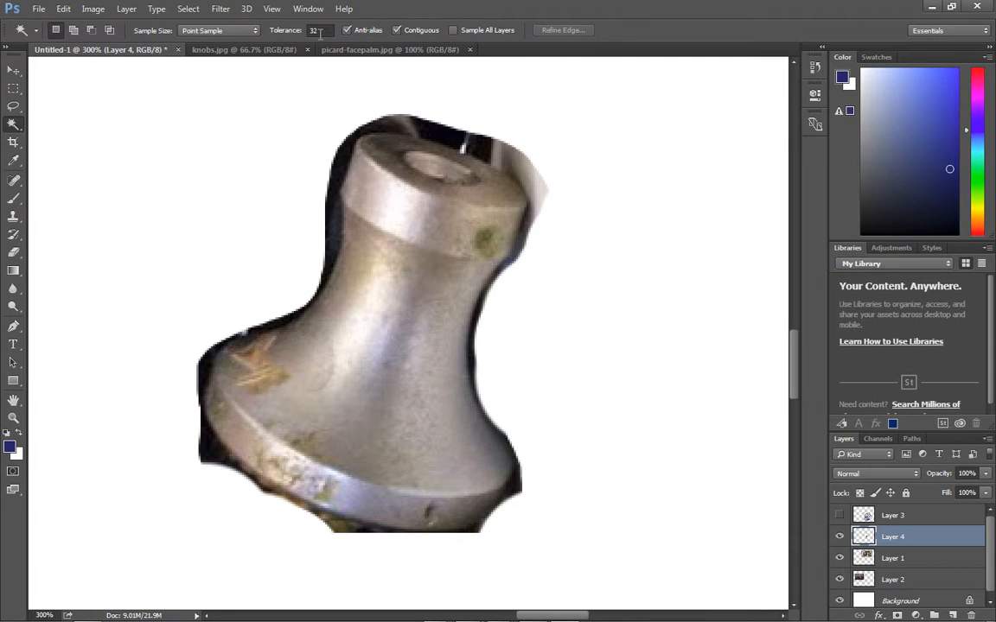
Step: Try deleting the dark fringe along the knob's left side with a Magic Wand tolerance of 60, undo it and deselect
click(325, 31)
click(340, 159)
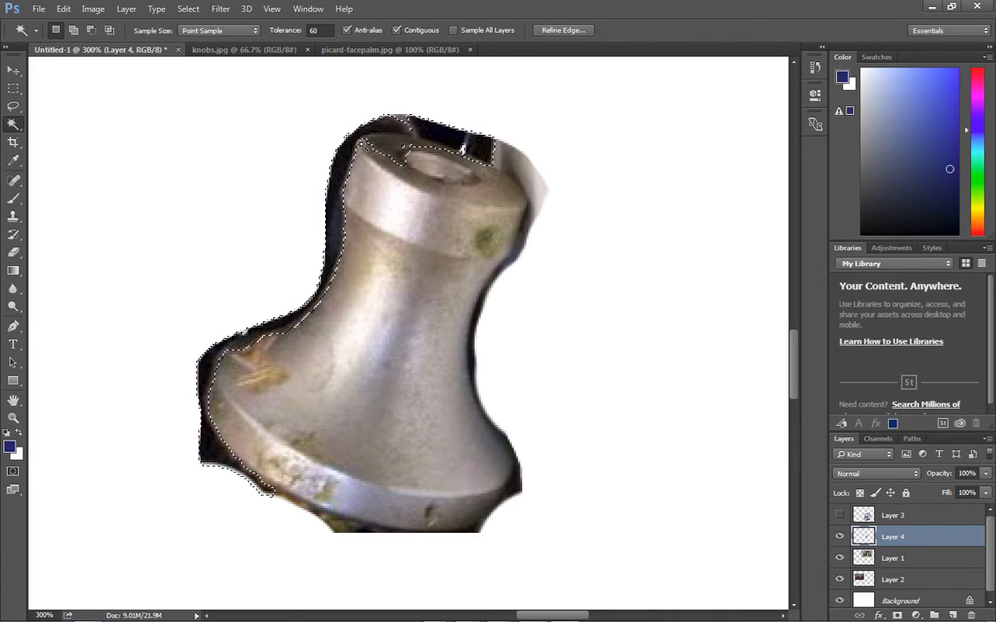
key(Delete)
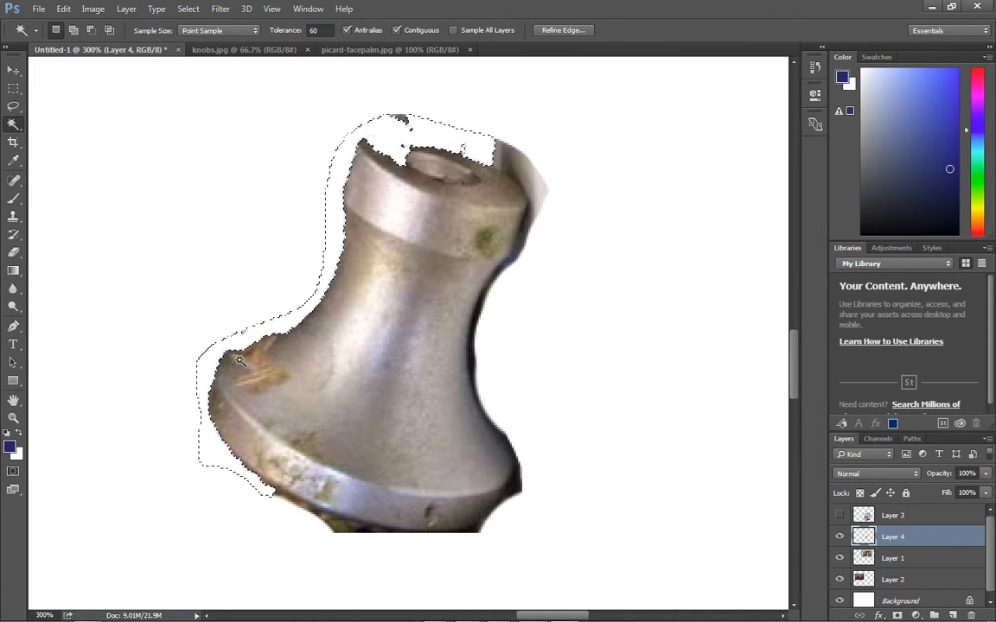
key(ctrl+z)
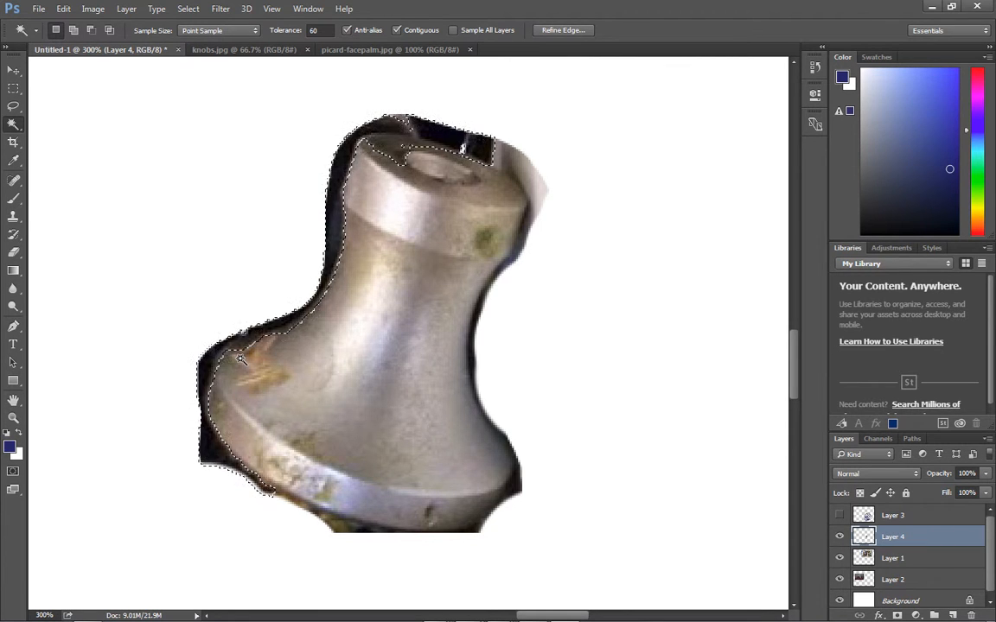
key(ctrl+d)
Step: Set the Magic Wand tolerance to 5 and select the dark fringe at the knob's upper-left edge
click(282, 31)
text(5)
click(342, 158)
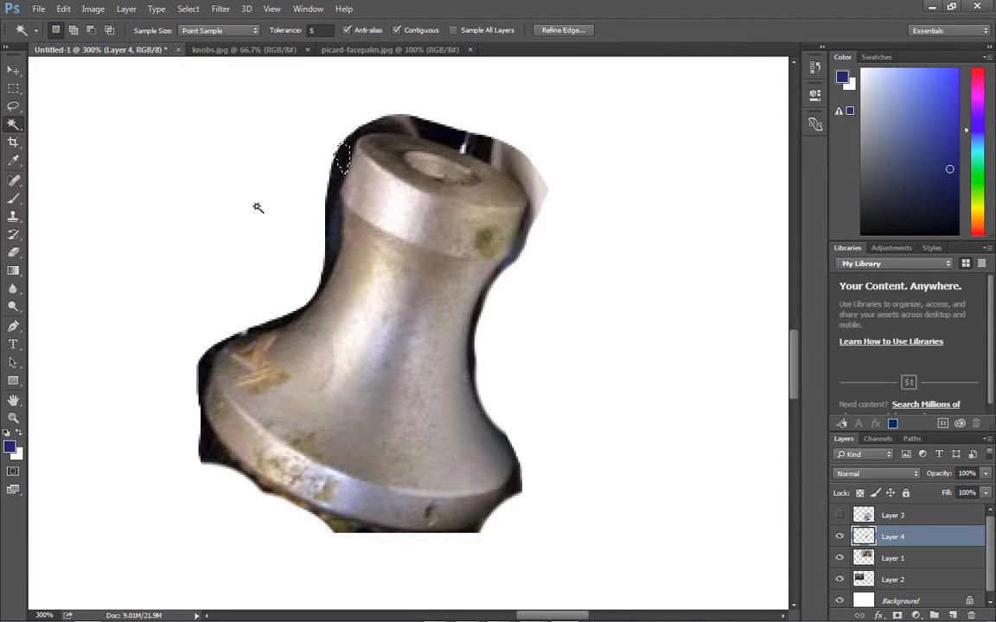
Step: Set the Magic Wand tolerance to 32, delete the dark fringe along the knob's left side and deselect
click(270, 31)
text(32)
key(Return)
key(ctrl+d)
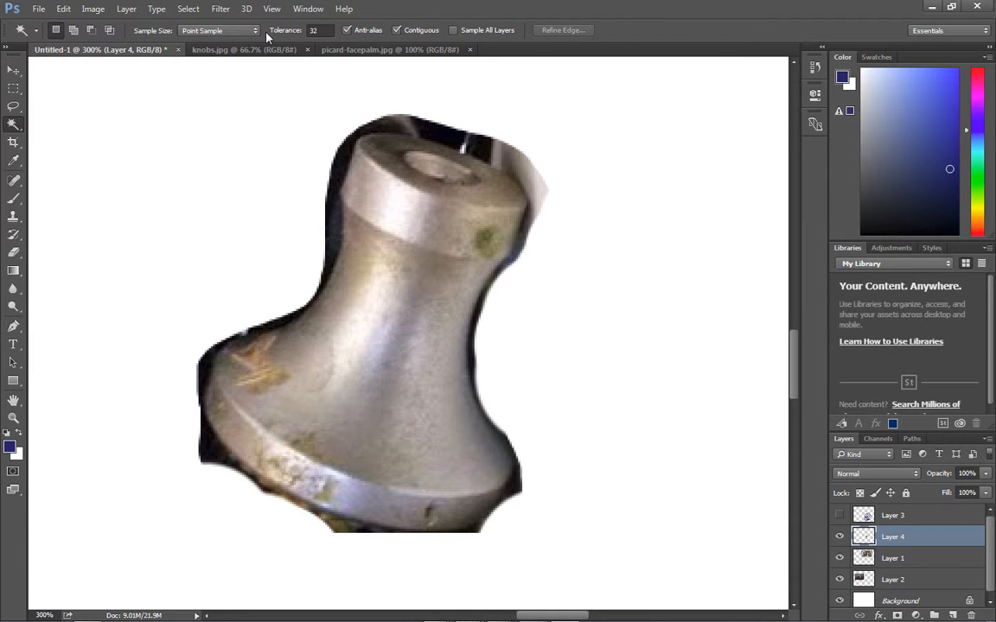
click(344, 155)
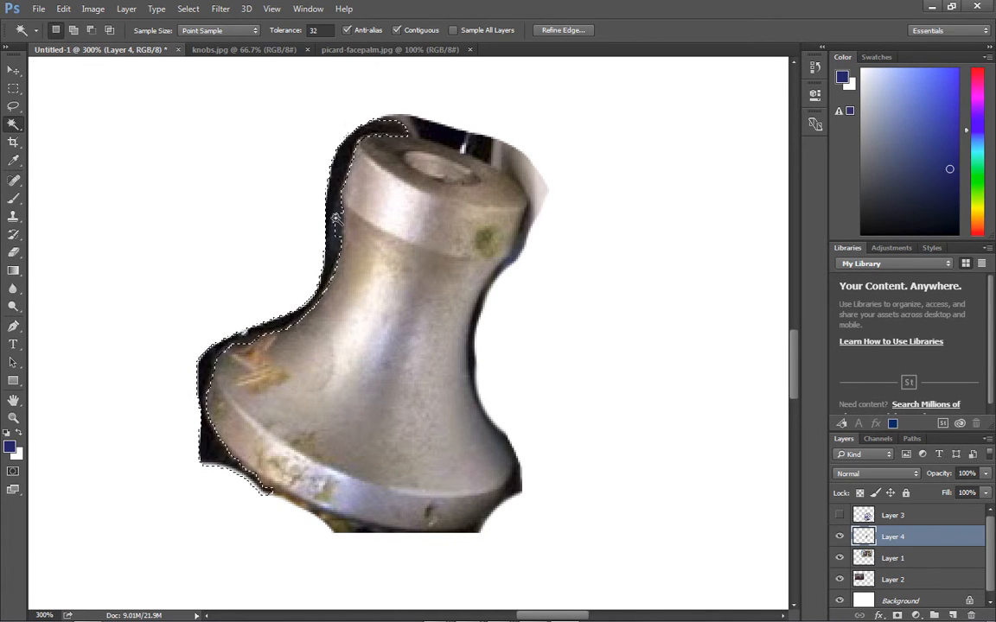
key(Delete)
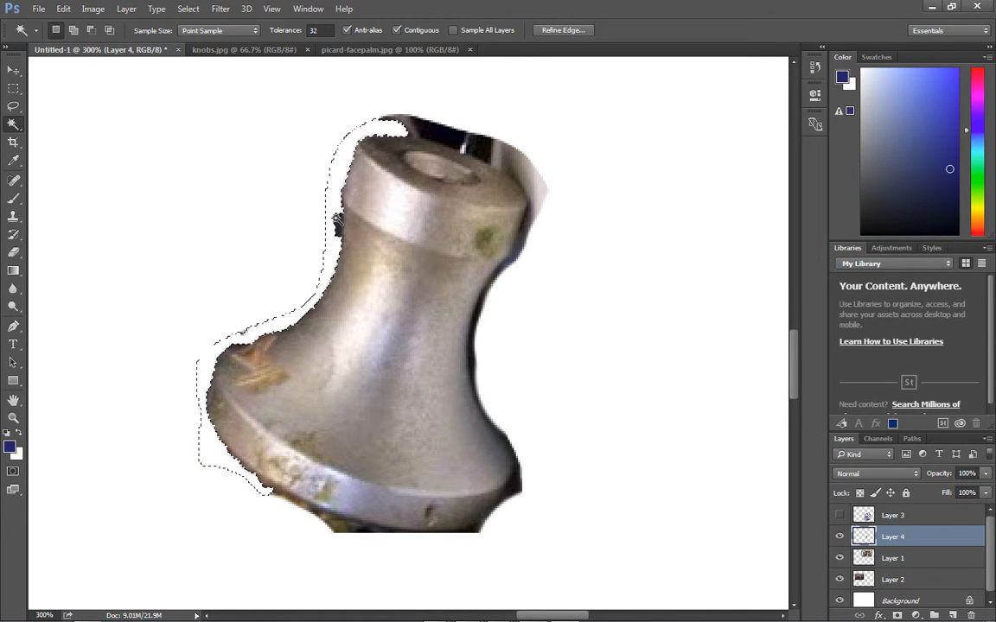
key(ctrl+d)
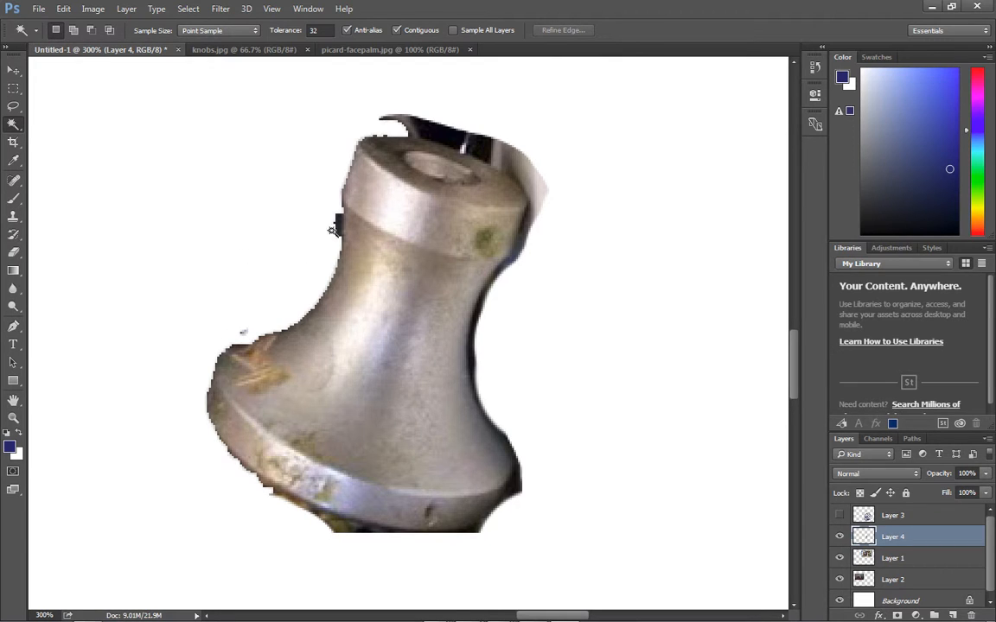
Step: Set the Magic Wand tolerance to 15 and remove the leftover dark patch at the left of the knob's neck, leaving nothing selected
click(335, 227)
key(ctrl+z)
click(290, 32)
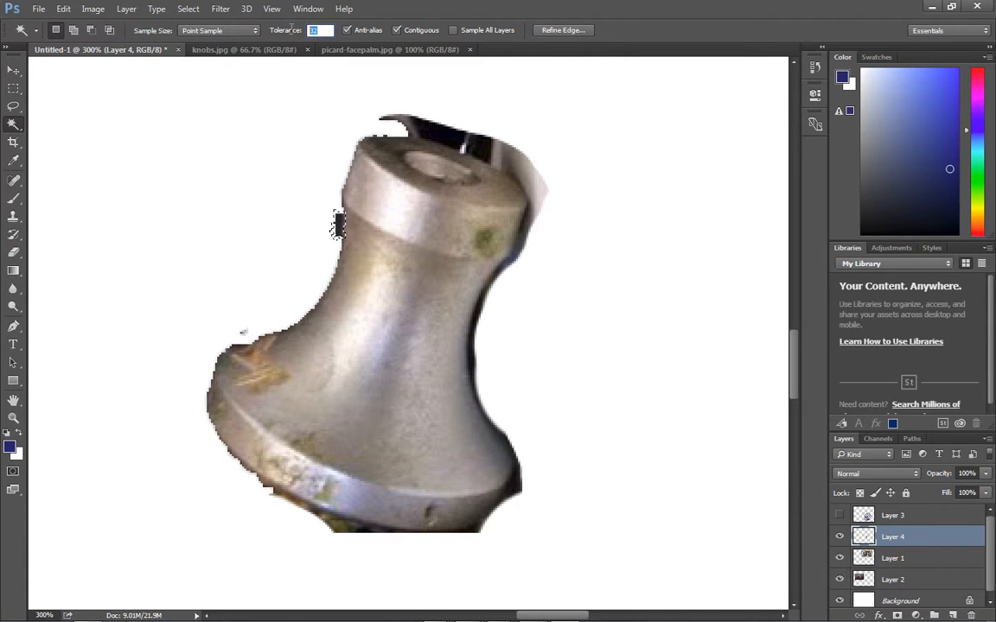
text(15)
key(ctrl+d)
click(337, 221)
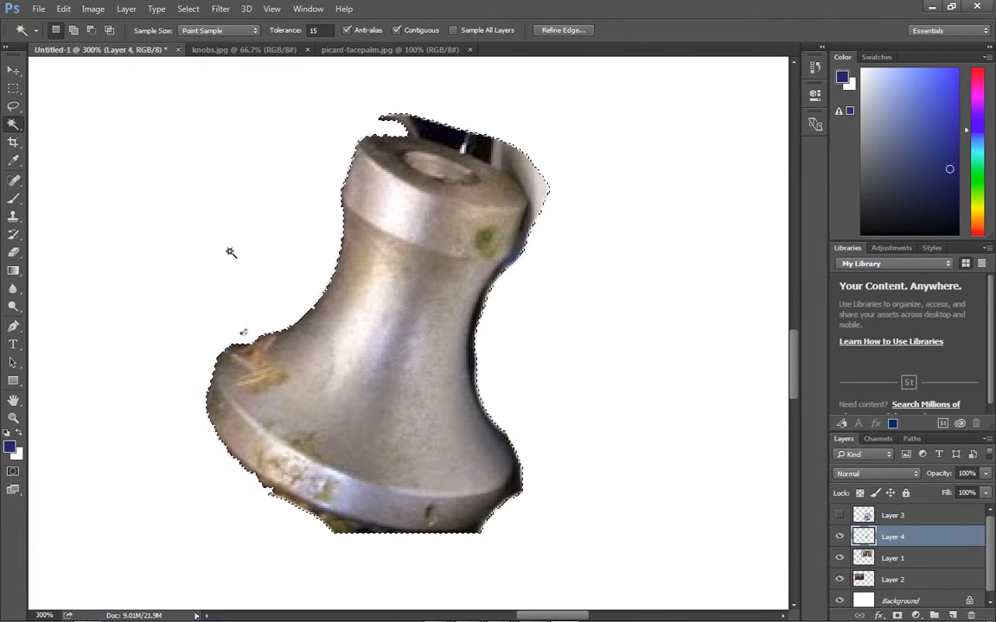
key(ctrl+d)
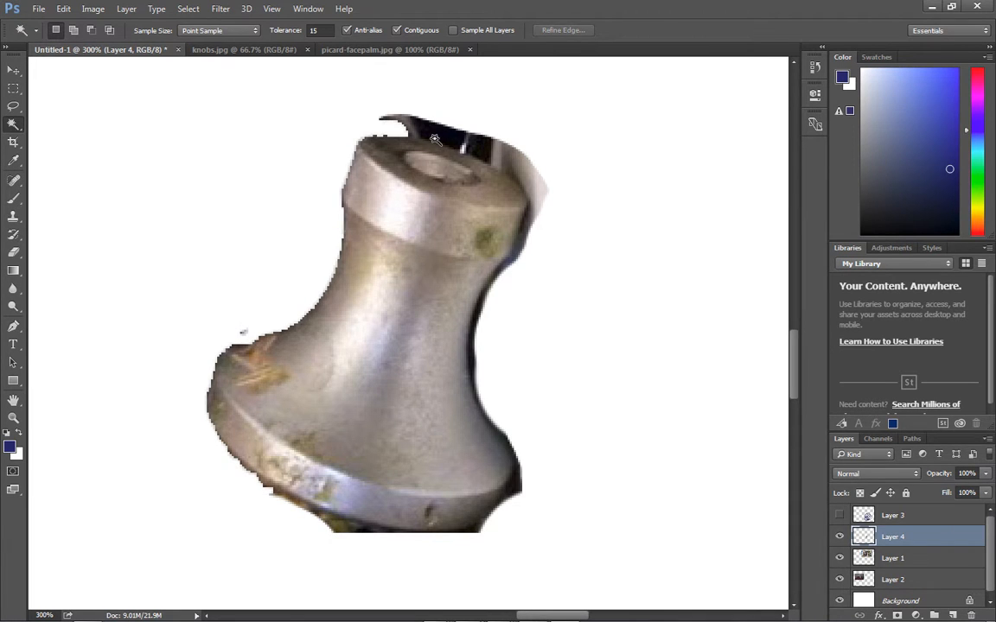
Step: Select and delete the black background pieces above the knob's top rim with the Magic Wand, and deselect
click(393, 125)
key(Delete)
click(480, 148)
key(Delete)
click(510, 167)
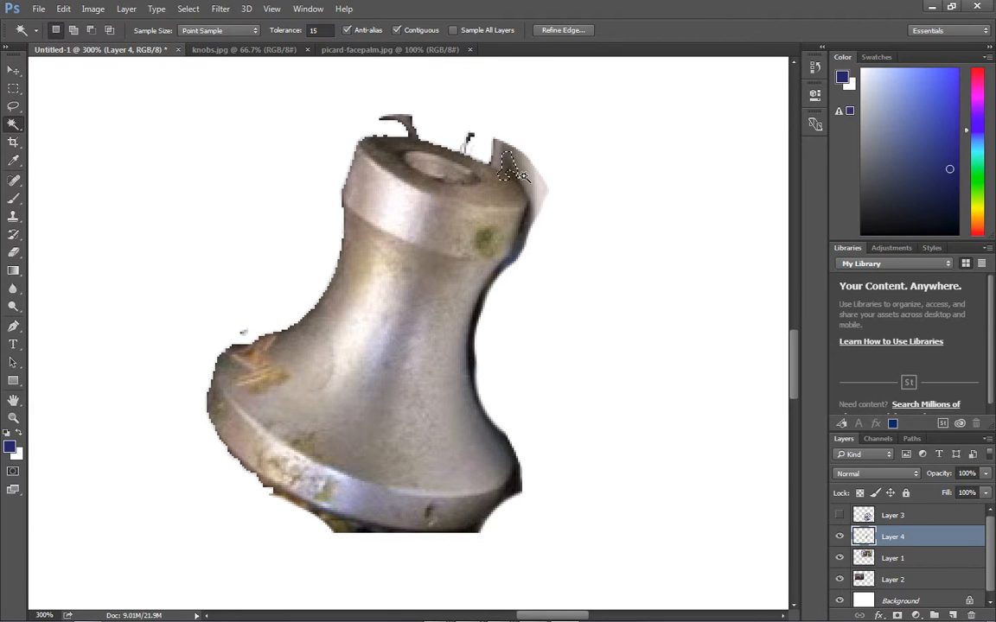
key(Delete)
key(ctrl+d)
Step: Build up a Magic Wand selection of the dark strip along the knob's right side, delete it and deselect
key(shift)
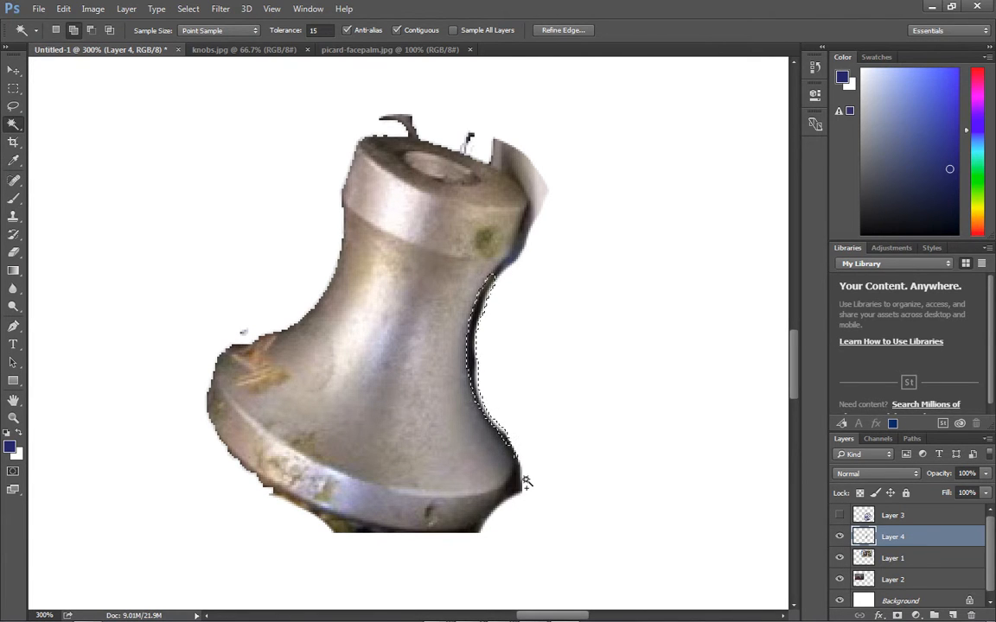
click(499, 279)
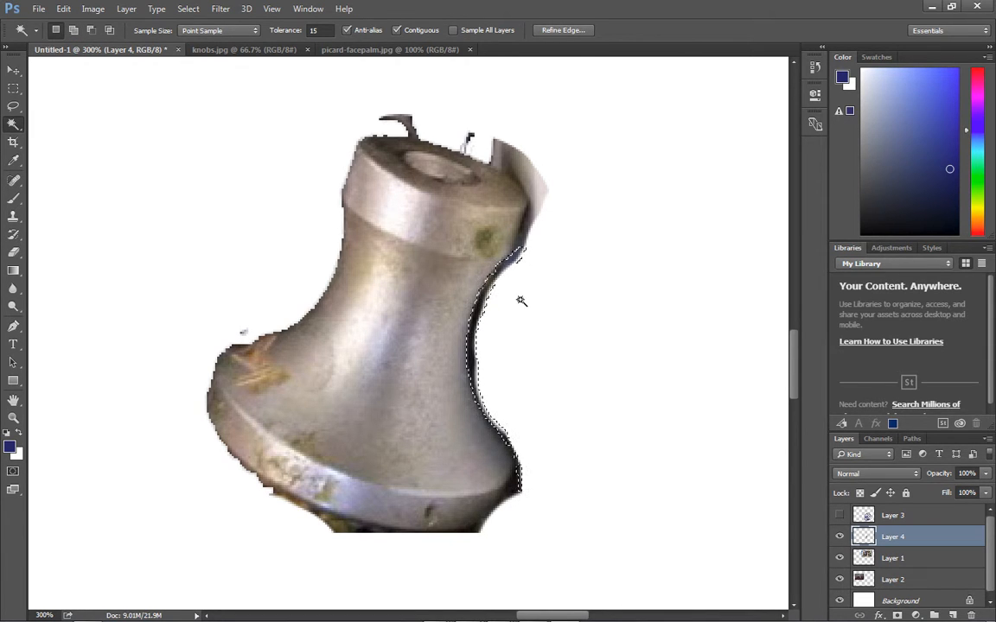
key(Delete)
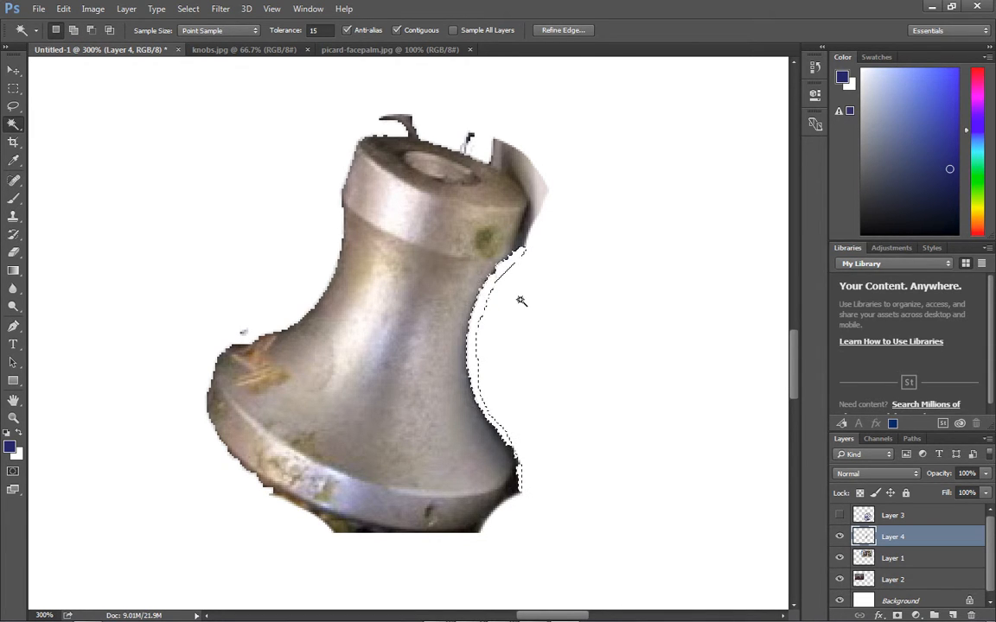
key(ctrl+d)
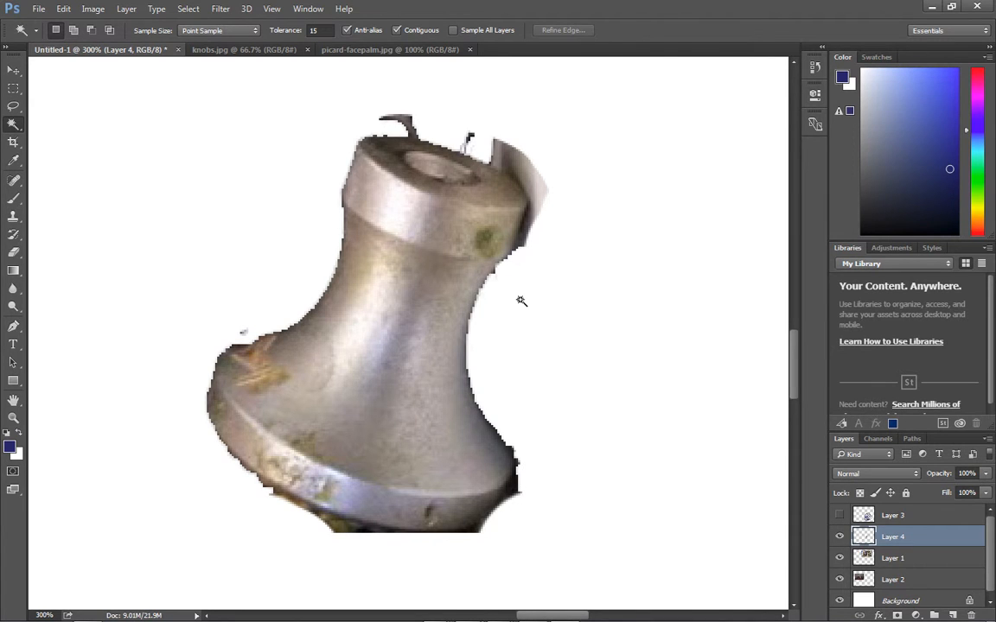
Step: Try deleting the knob's lower-right dark fringe and upper-right background remnant together using an added-up Magic Wand selection
shift+click(512, 491)
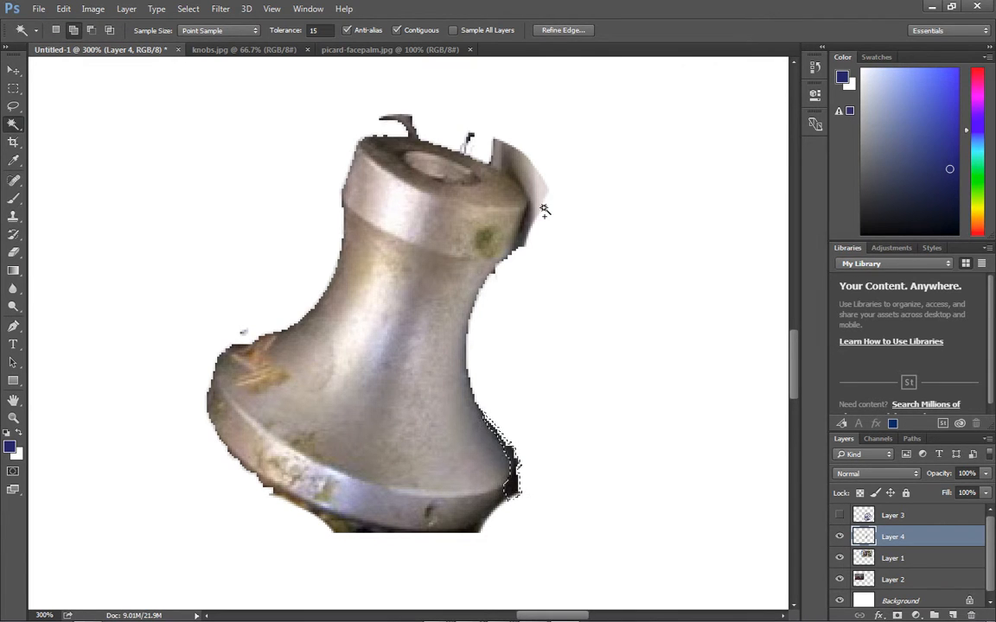
shift+click(512, 176)
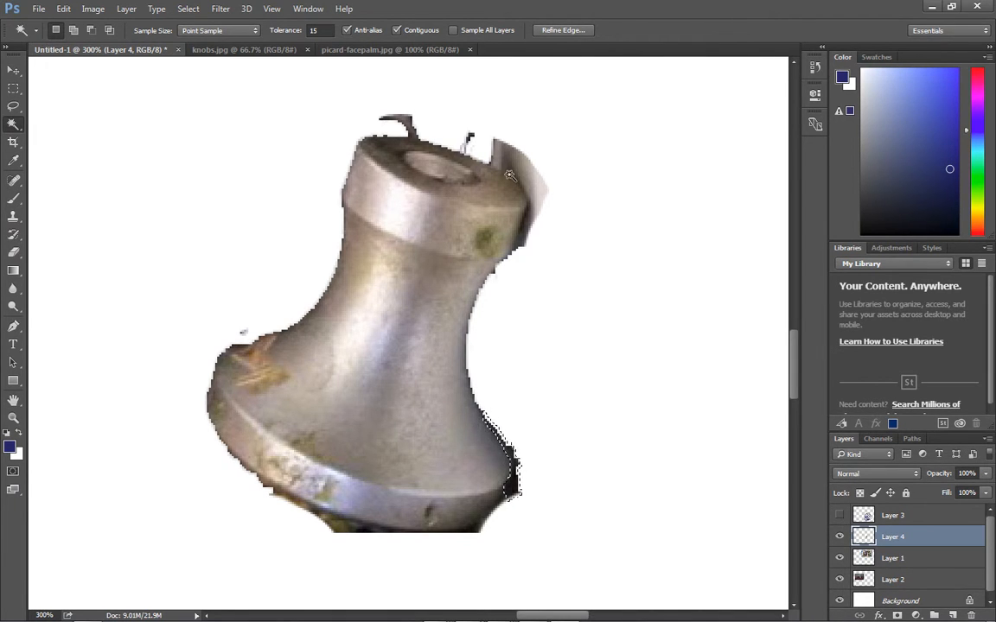
shift+click(530, 194)
shift+click(503, 163)
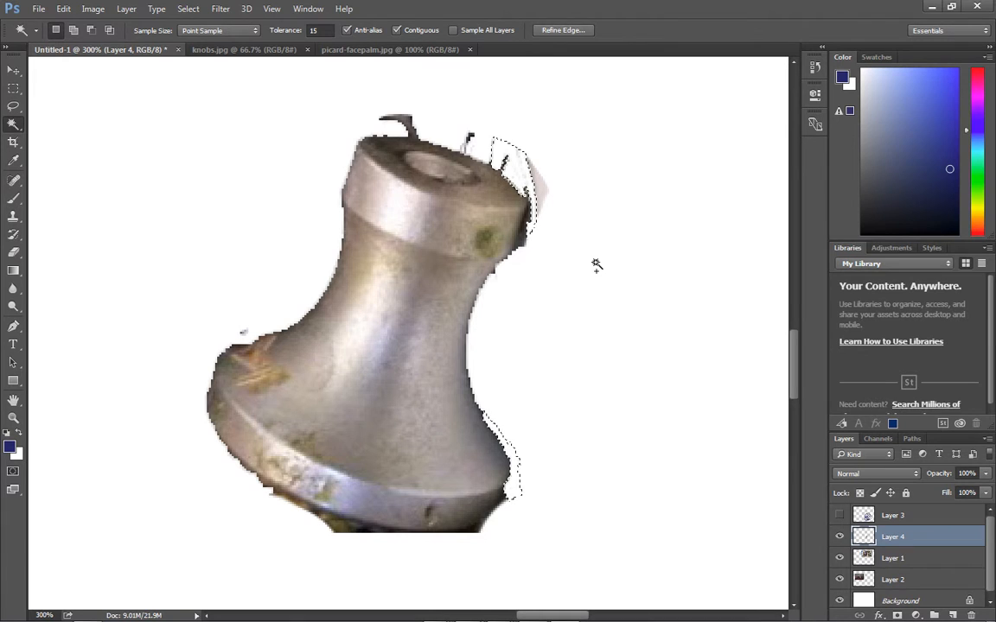
key(Delete)
key(ctrl+d)
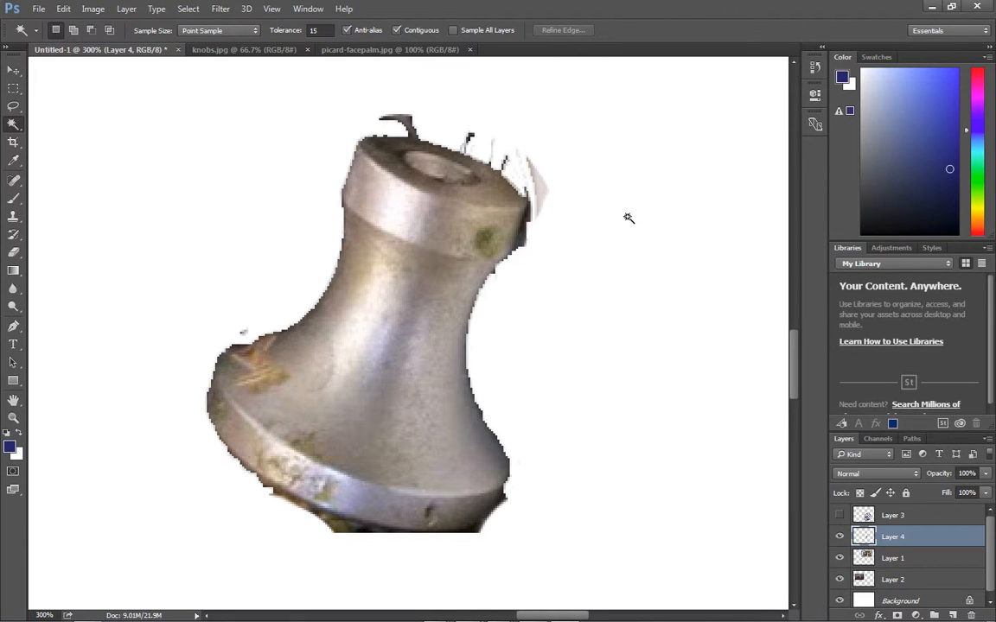
Step: Undo the combined deletion at the knob's upper-right and lower-right edges, and clear the selection
key(ctrl+alt+z)
key(ctrl+alt+z)
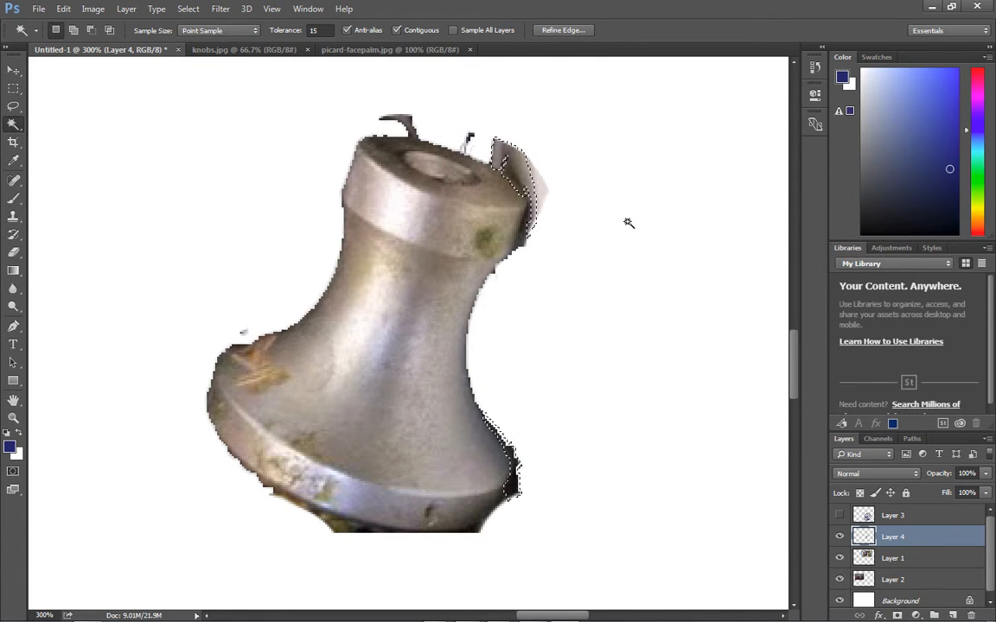
key(ctrl+d)
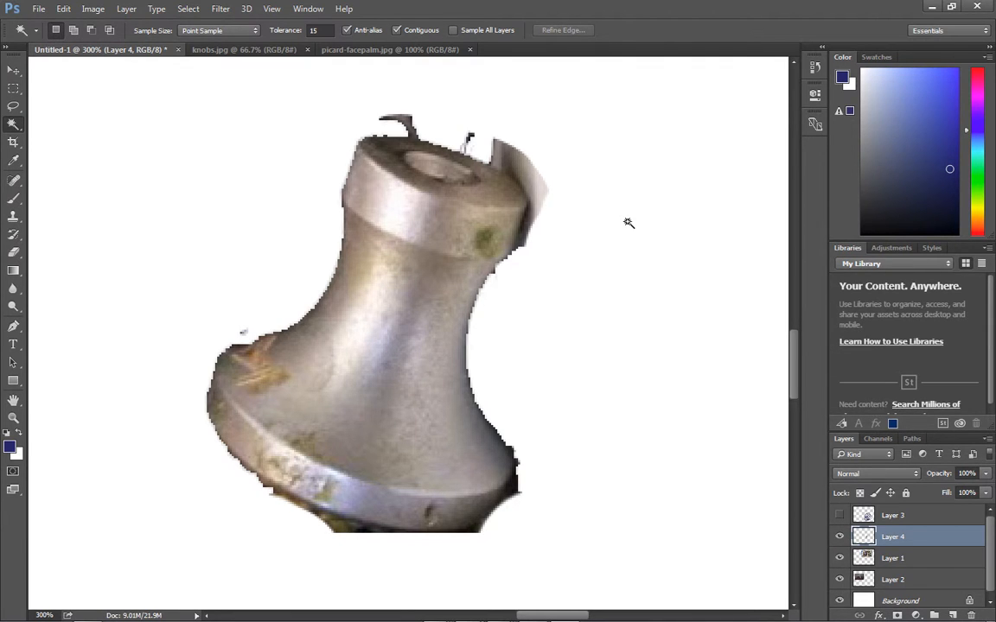
Step: Zoom out to 100% on the knobs photo and activate the Quick Selection tool
key(ctrl+minus)
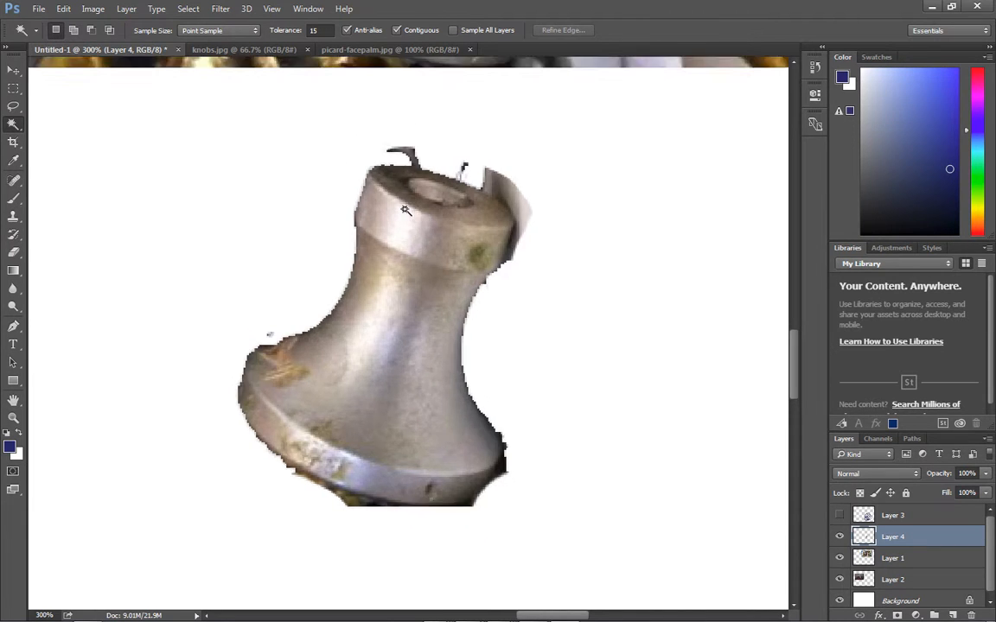
key(ctrl+minus)
drag(342, 167, 428, 544)
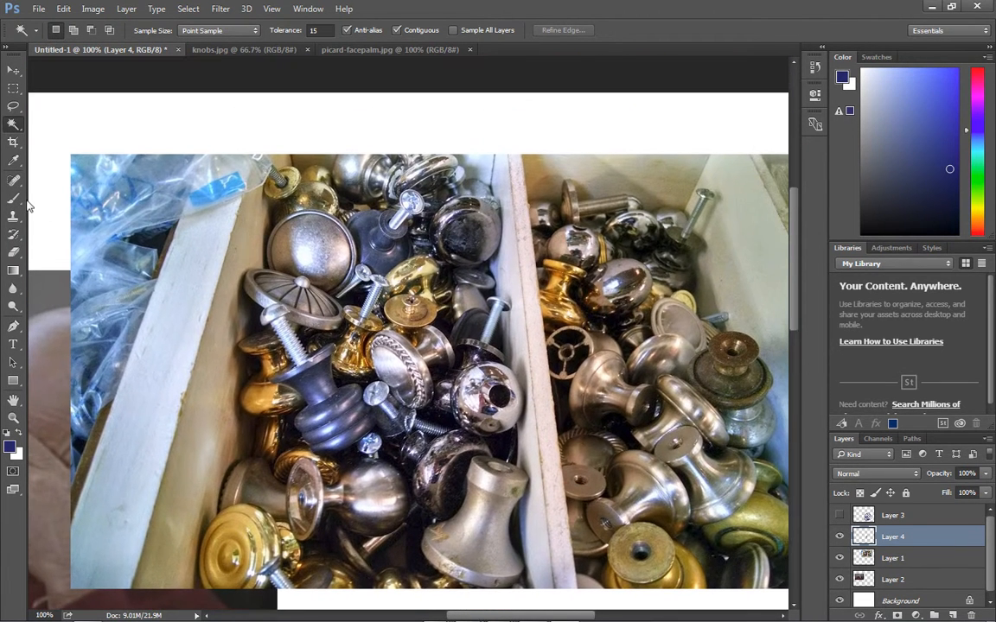
click(13, 127)
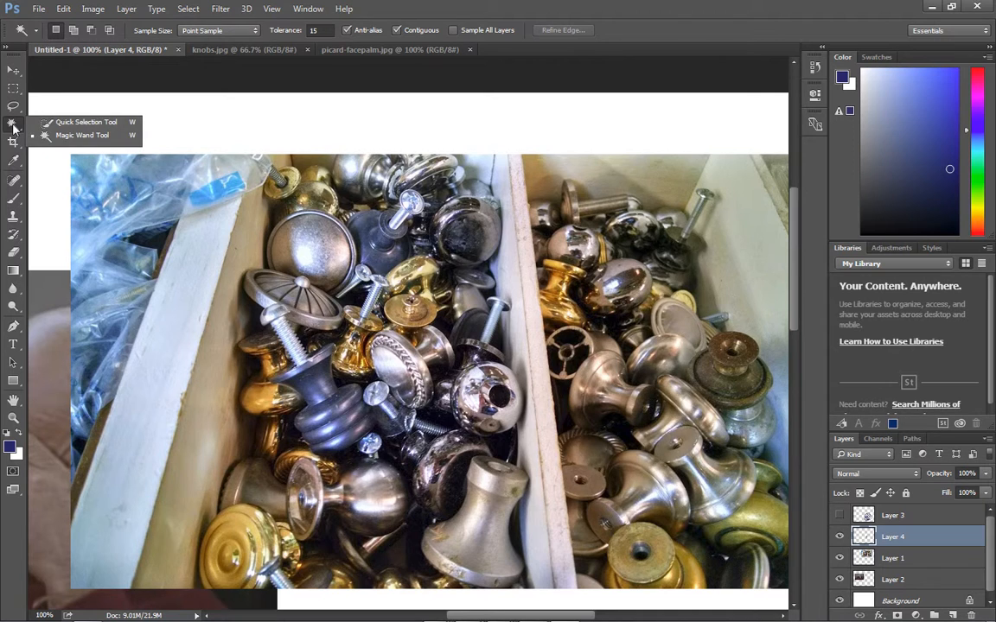
click(77, 122)
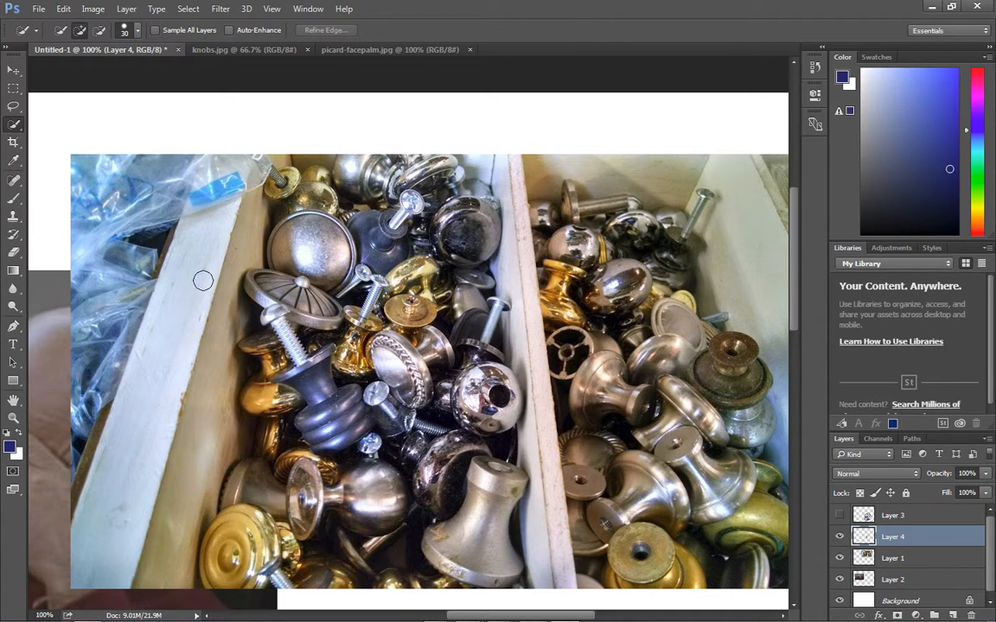
drag(205, 283, 223, 233)
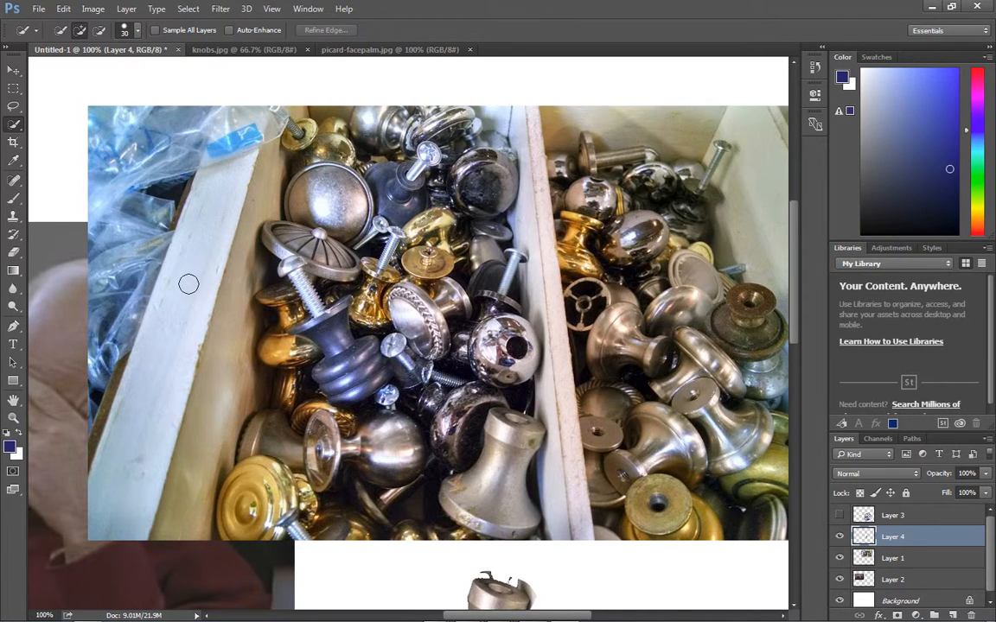
Step: Activate Layer 1 and brush a Quick Selection over the white wooden board at the photo's left side, clearing it at the end
click(947, 558)
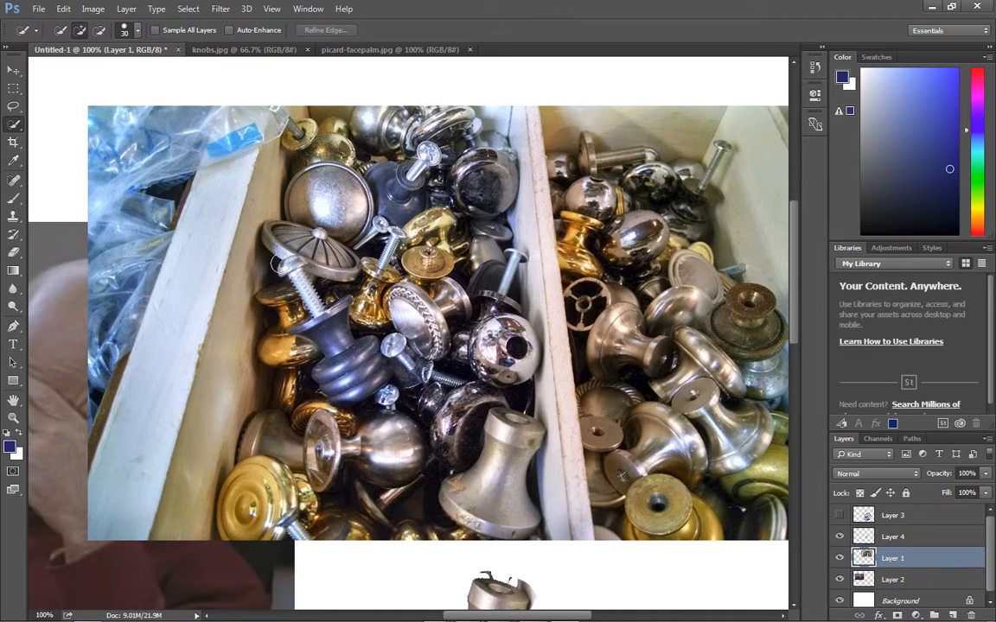
click(194, 243)
mouse_move(195, 242)
mouse_down()
mouse_move(180, 287)
mouse_move(111, 483)
mouse_up()
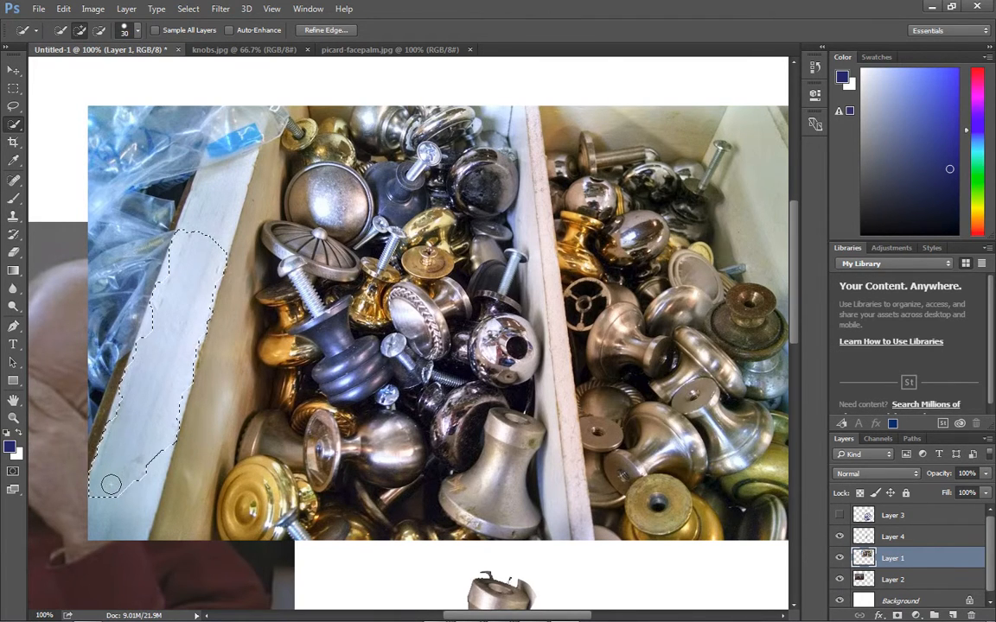
mouse_move(207, 161)
mouse_down()
mouse_move(159, 382)
mouse_move(156, 461)
mouse_move(135, 514)
mouse_move(98, 525)
mouse_move(120, 373)
mouse_move(211, 176)
mouse_up()
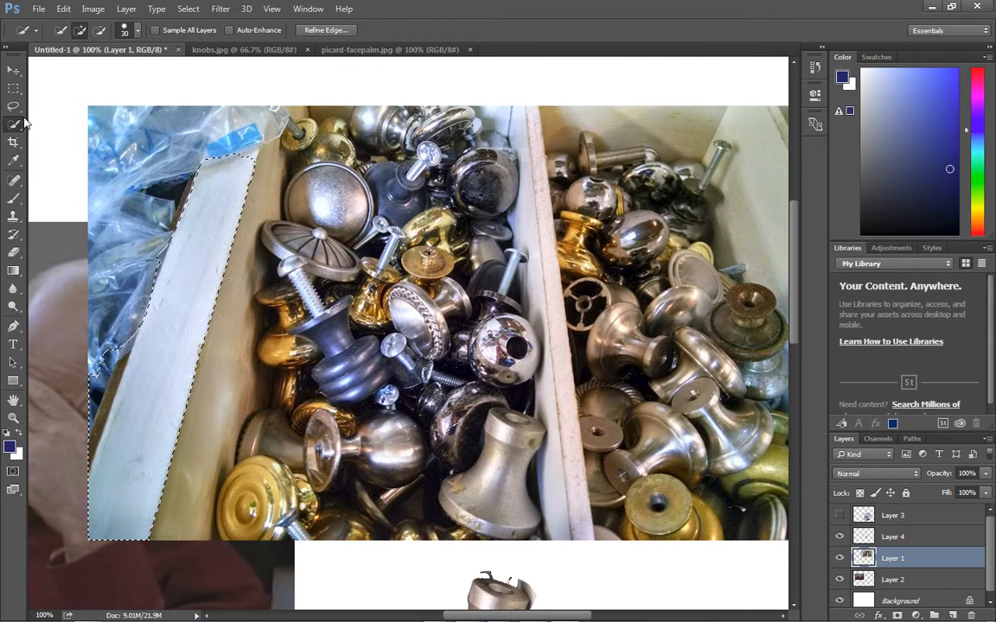
key(ctrl+d)
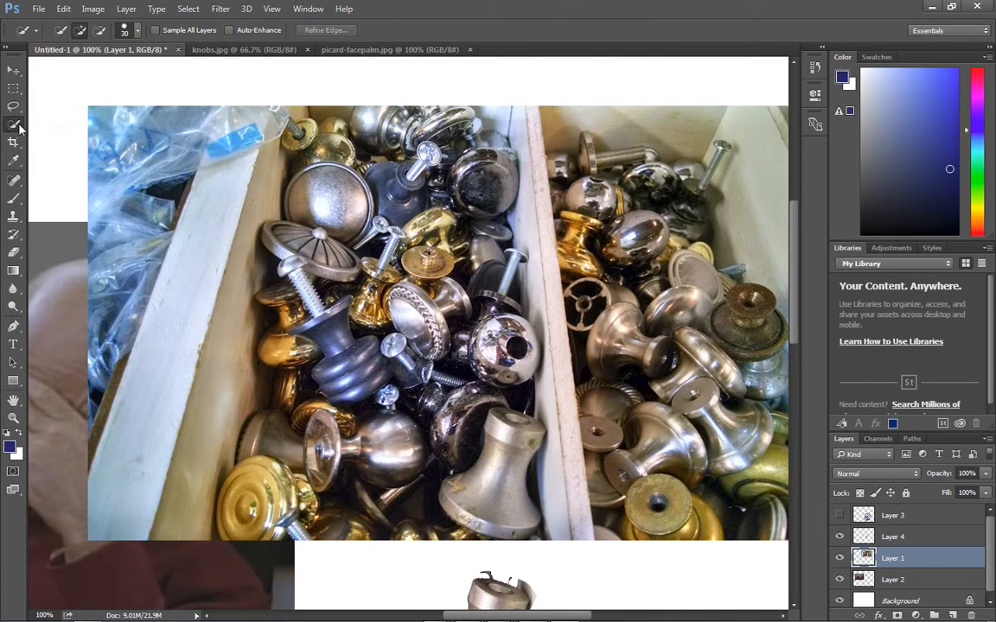
Step: Set the Magic Wand's tolerance to 32 and switch back to the Quick Selection tool
right_click(16, 124)
click(50, 138)
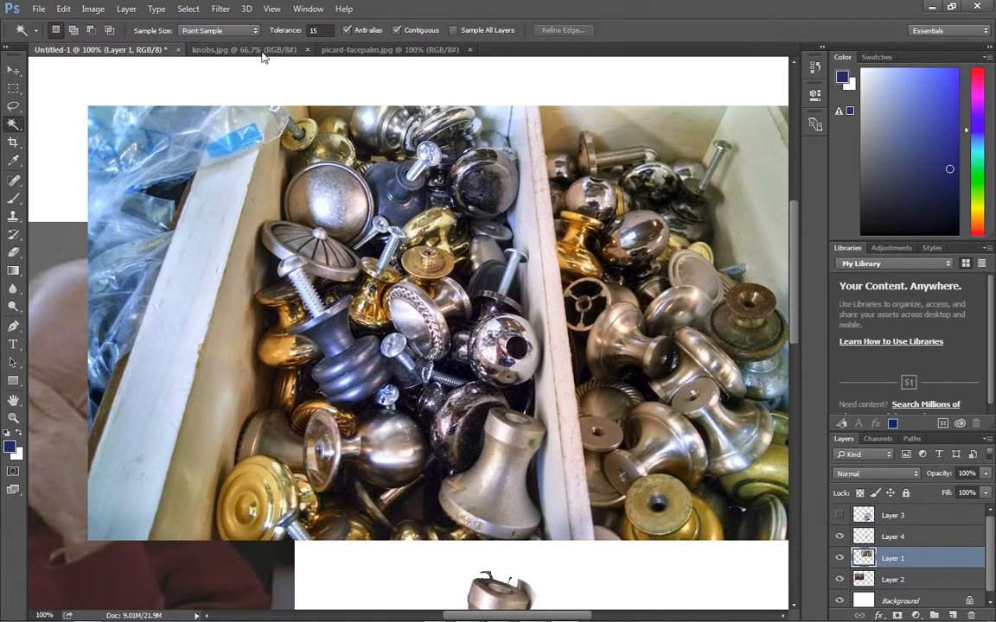
text(32)
right_click(12, 123)
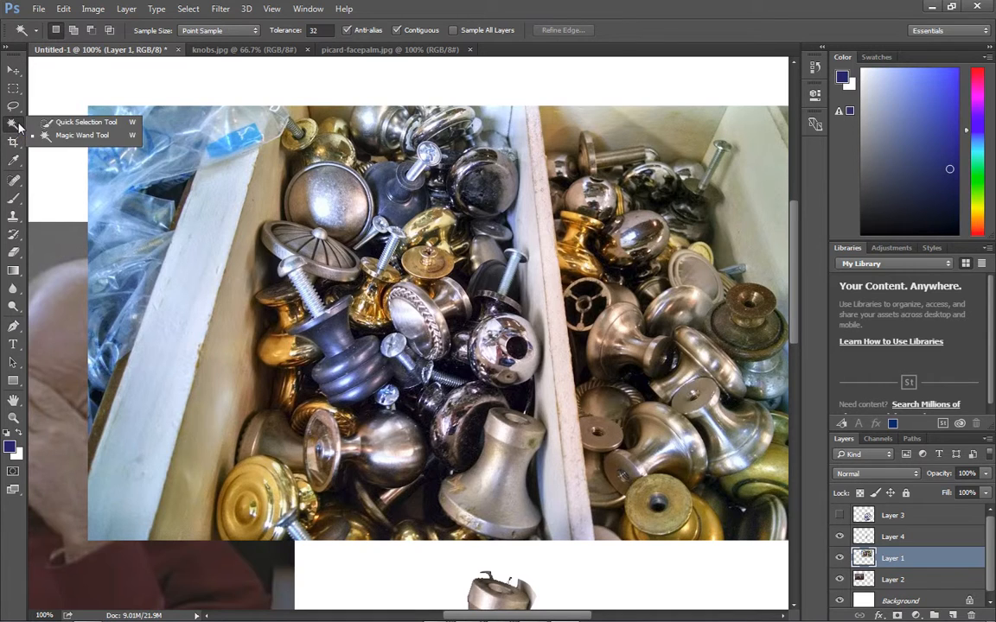
click(65, 116)
Step: Build a Quick Selection covering the white board, the adjoining wooden wall, the large round knob and the fluted knob below it
click(197, 236)
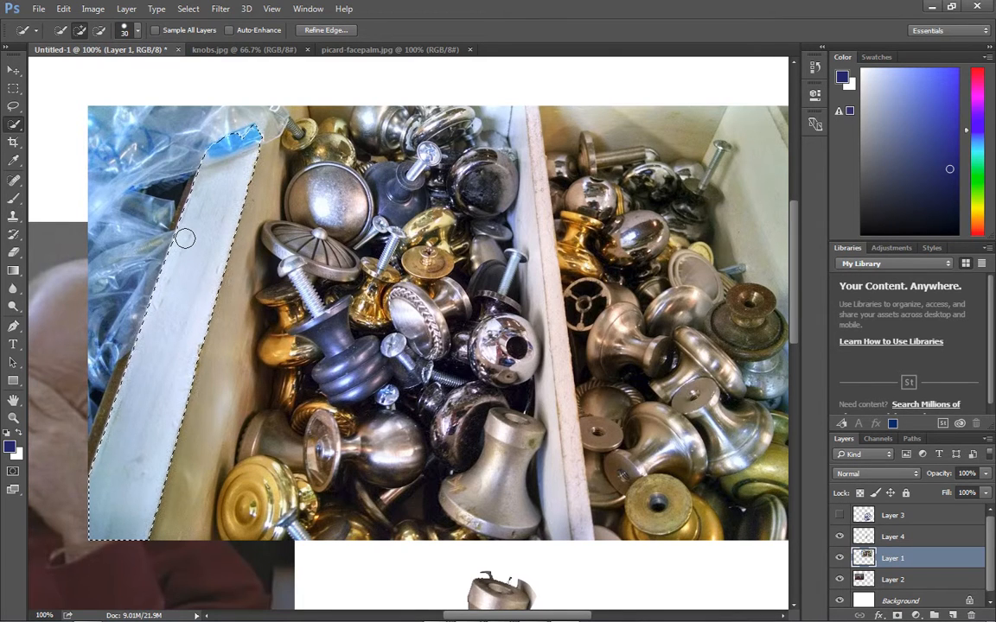
drag(227, 327, 226, 342)
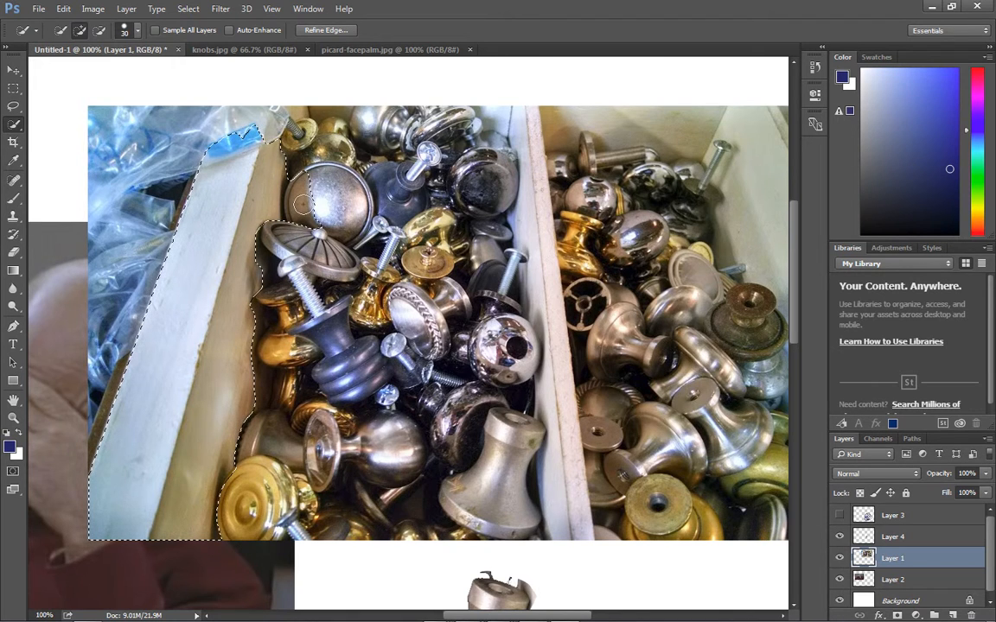
click(343, 191)
click(317, 251)
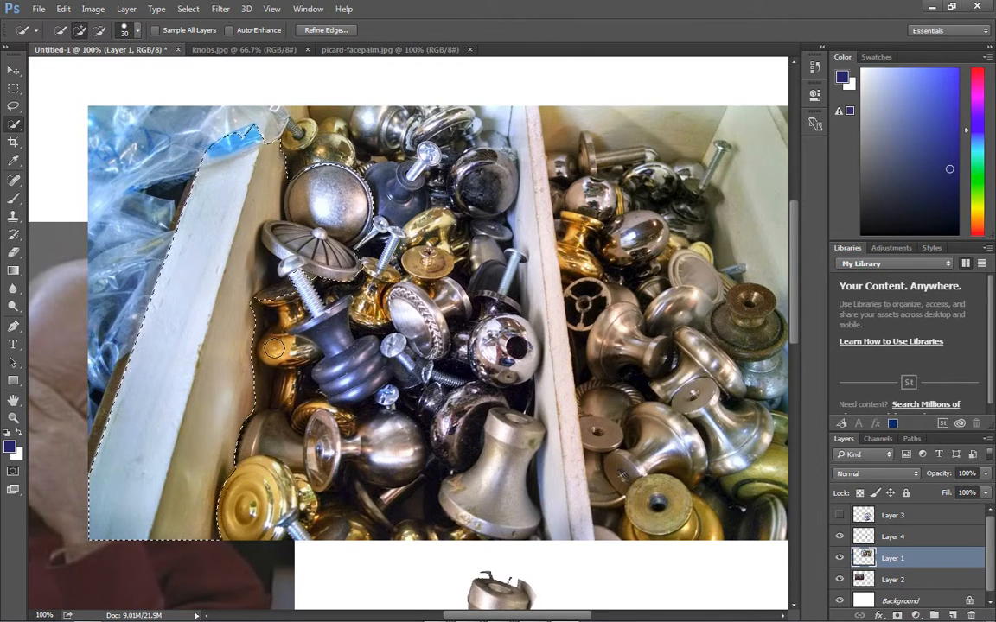
Step: Extend the Quick Selection over the gold, upper-left and dark blue knobs, then delete the selected area and deselect
mouse_move(273, 324)
mouse_down()
mouse_move(276, 416)
mouse_move(238, 442)
mouse_move(264, 493)
mouse_up()
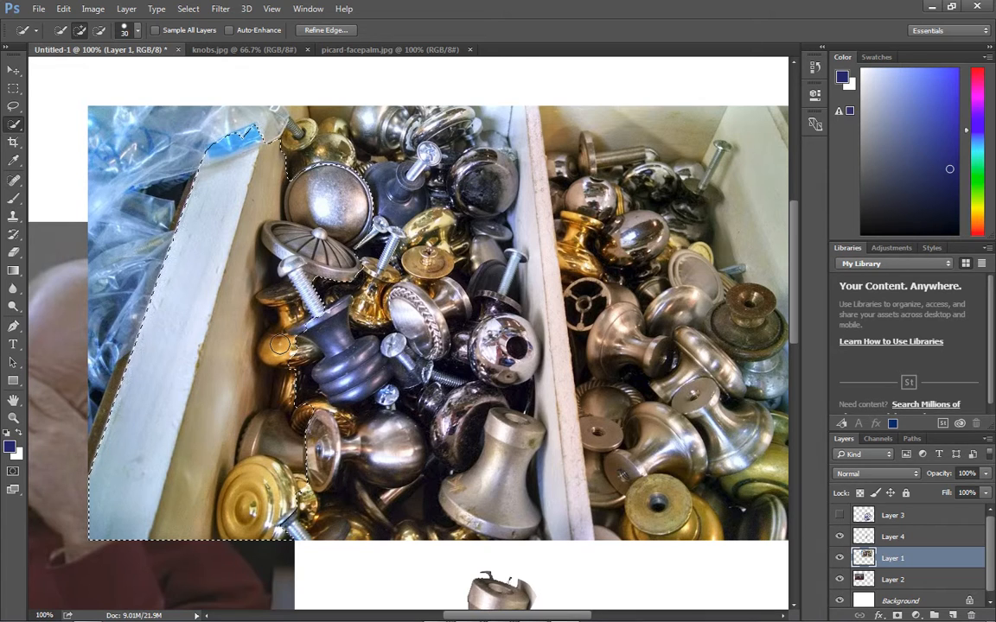
mouse_move(292, 101)
mouse_down()
mouse_move(313, 105)
mouse_move(318, 146)
mouse_up()
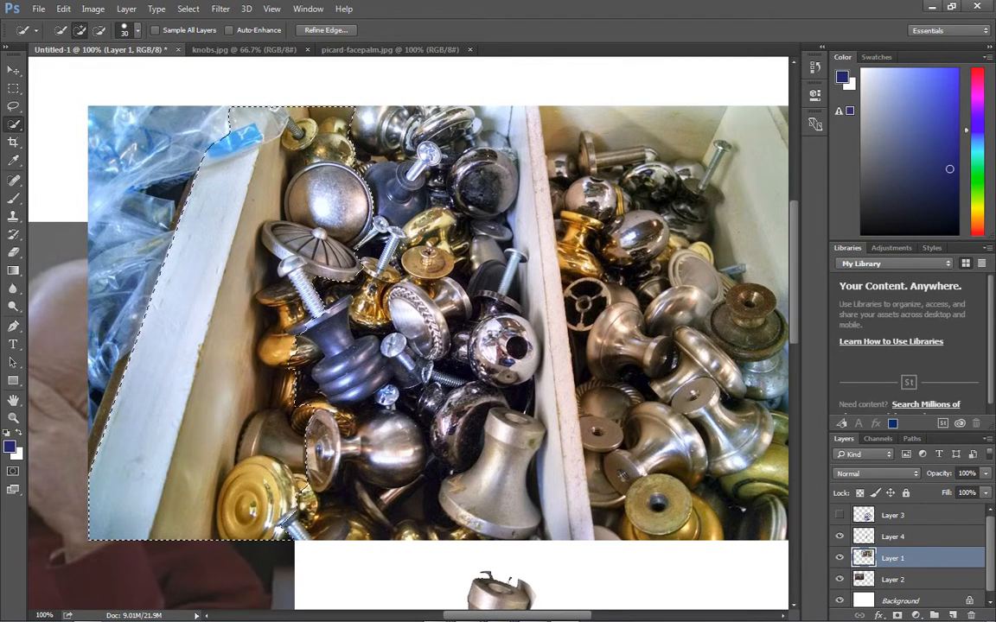
mouse_move(347, 175)
mouse_down()
mouse_move(366, 188)
mouse_move(385, 183)
mouse_move(393, 209)
mouse_up()
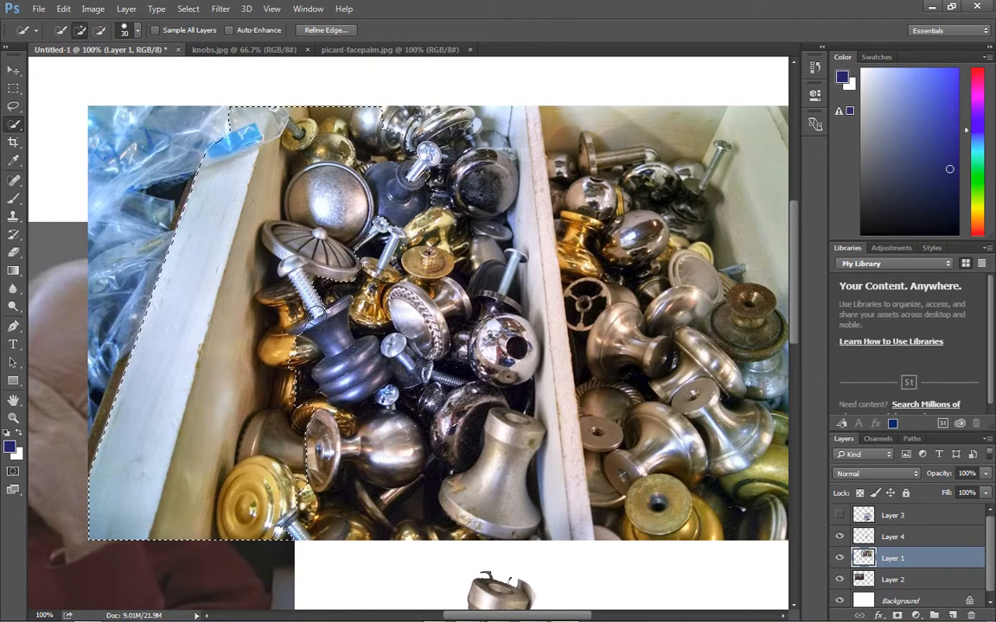
drag(338, 345, 370, 384)
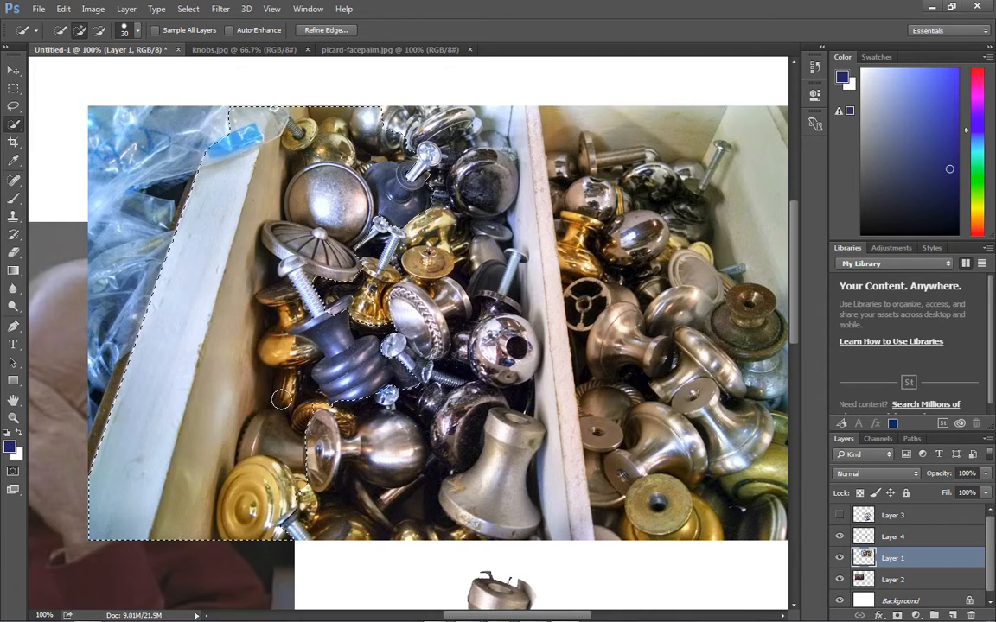
key(Delete)
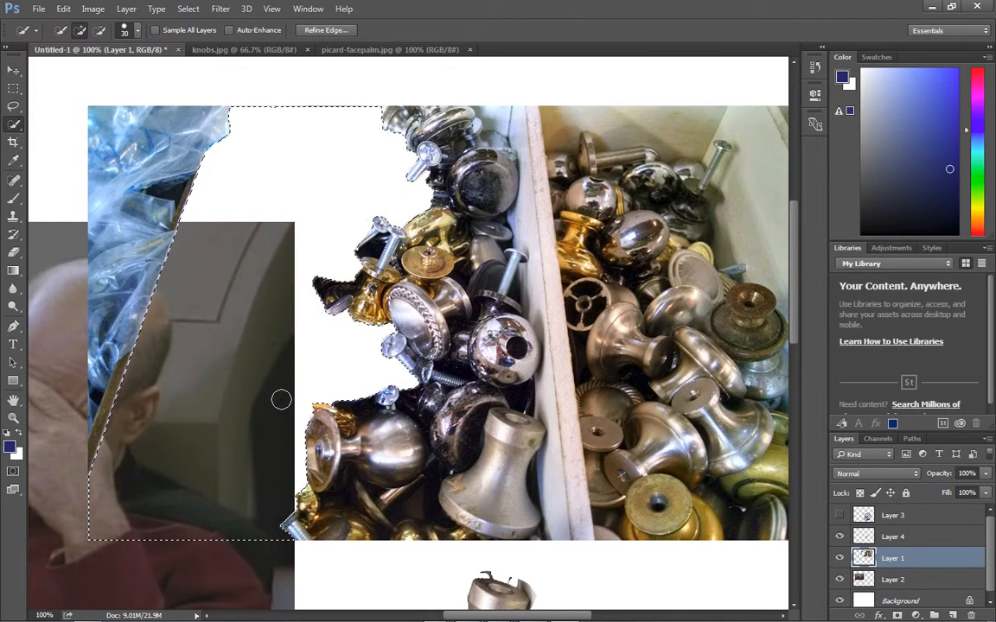
key(ctrl+d)
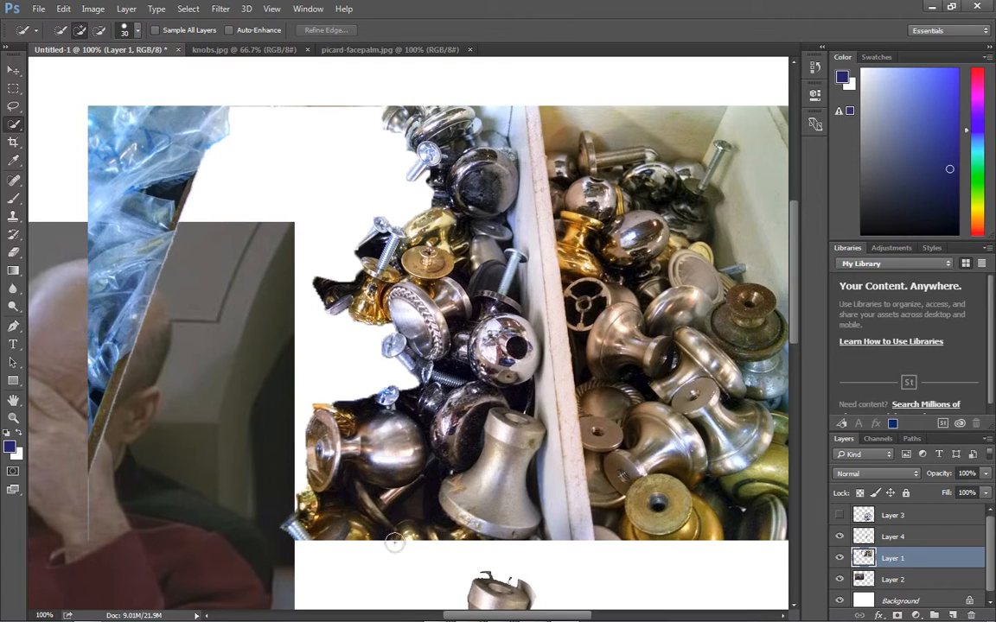
Step: Examine the edges of the cut-out area around the screws and knobs at up to 400% magnification
key(ctrl+plus)
key(ctrl+plus)
key(ctrl+plus)
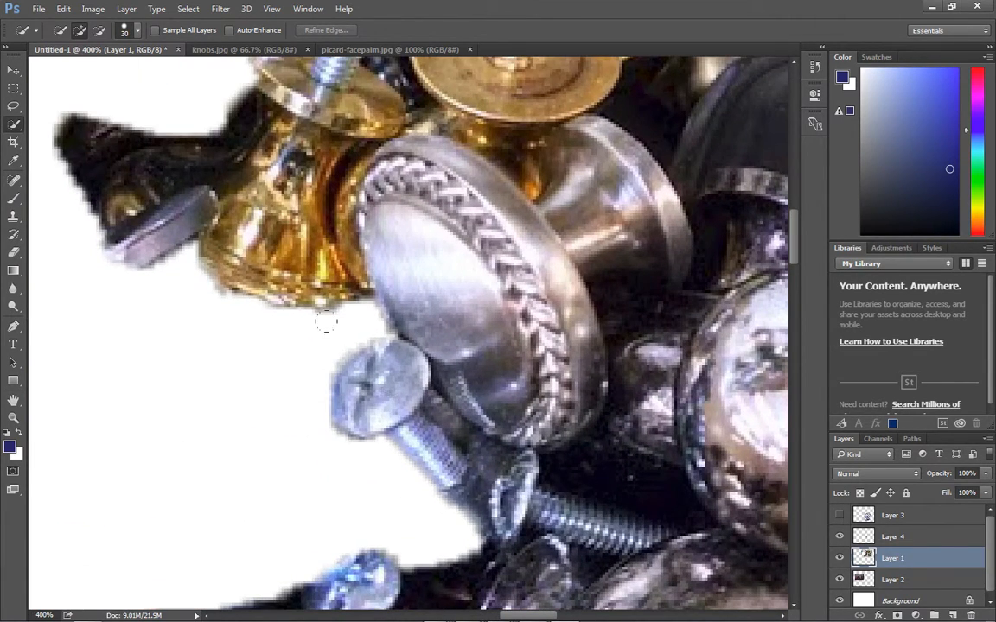
scroll(281, 309, up, 10)
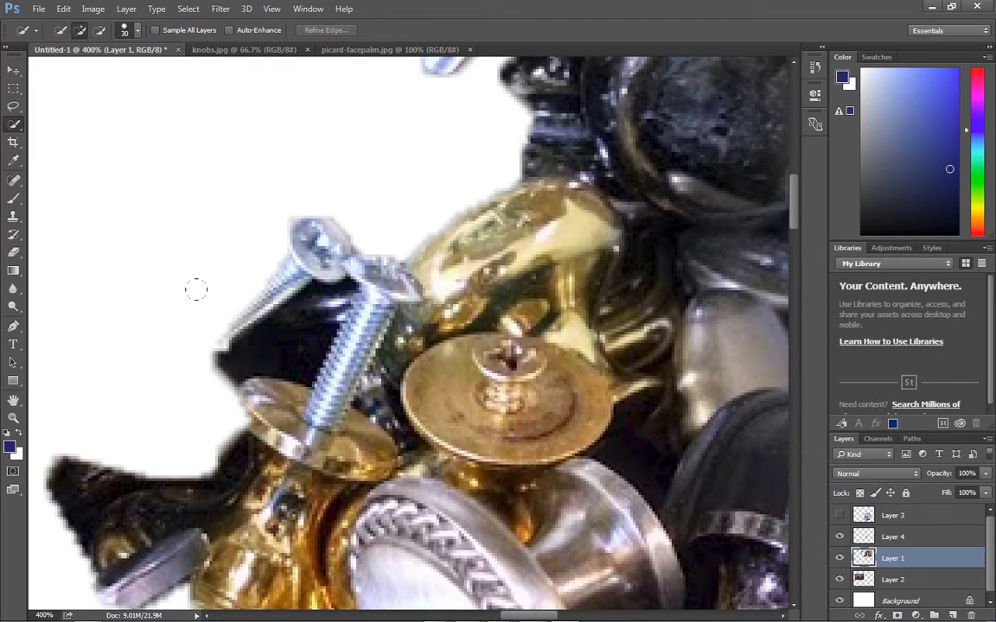
drag(387, 188, 377, 281)
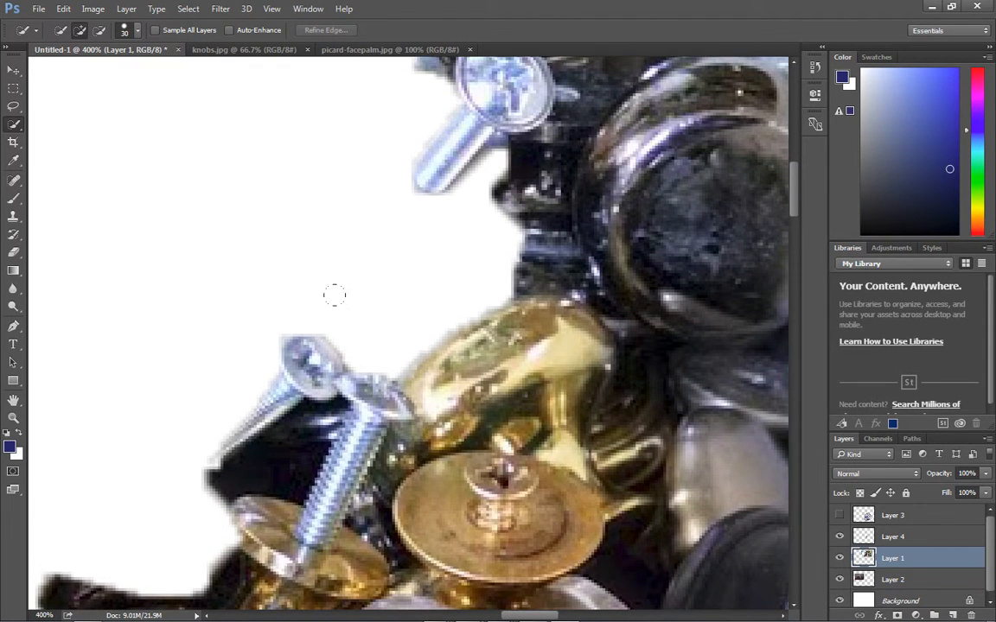
scroll(335, 296, up, 4)
scroll(262, 230, up, 9)
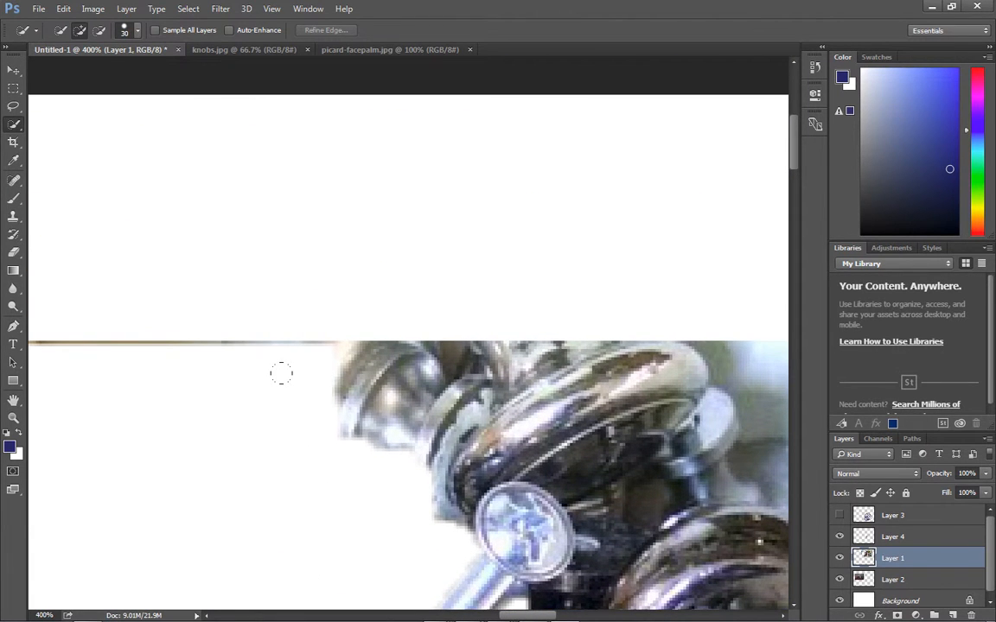
scroll(281, 373, down, 2)
drag(305, 442, 355, 240)
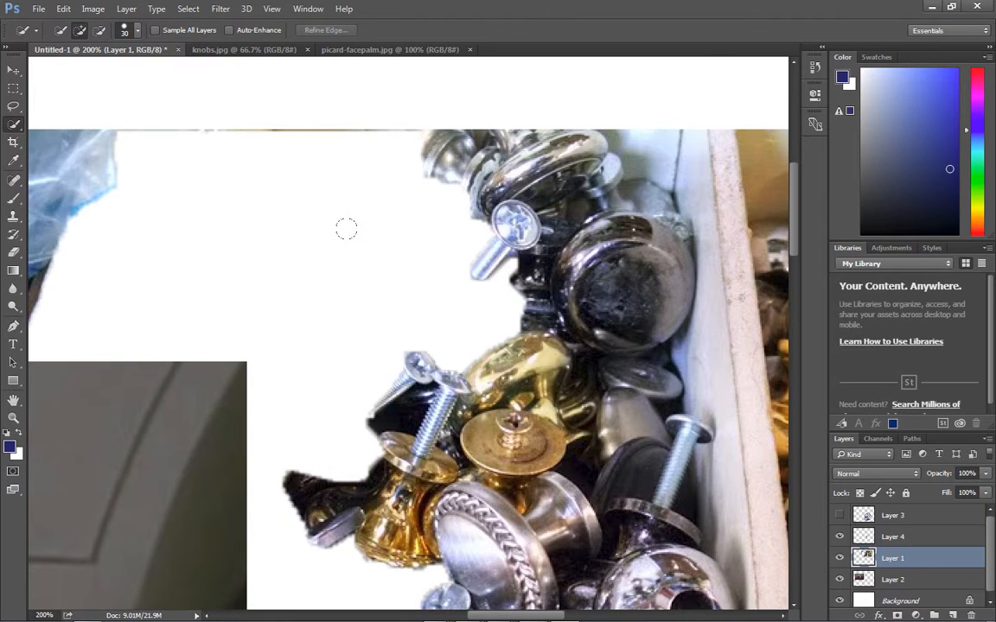
Step: Undo the deletion in the knobs photo with its selection cleared, and merge Layer 1 down into Layer 2
click(345, 229)
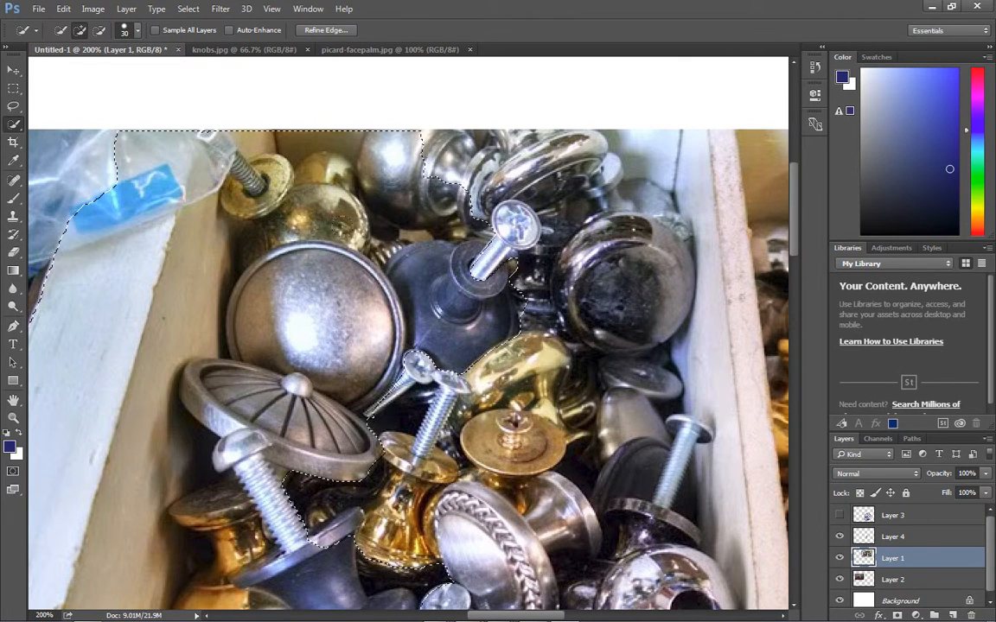
key(ctrl+d)
key(ctrl+e)
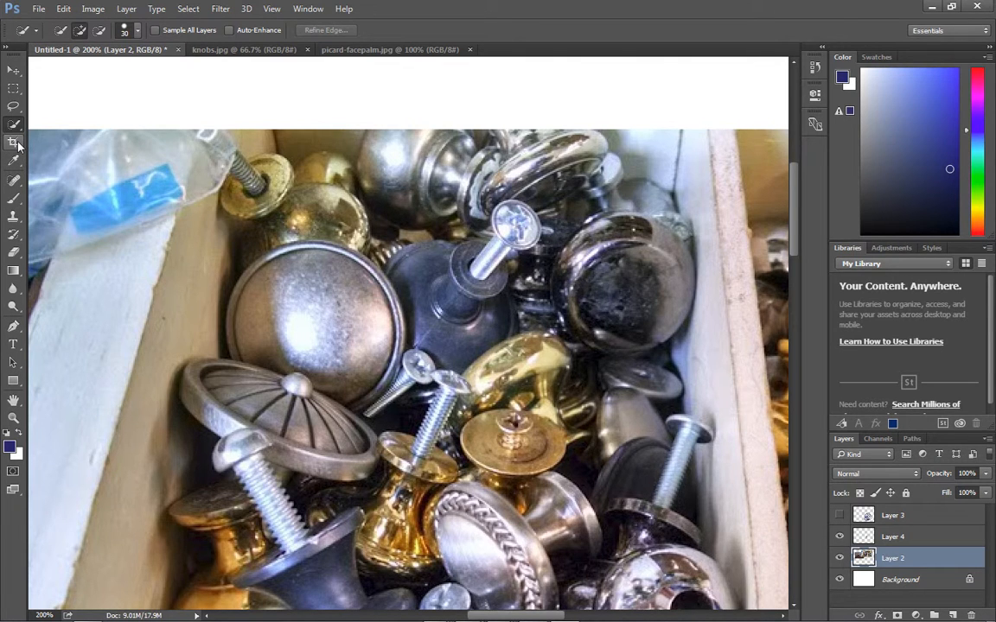
Step: Crop the canvas on all four sides to the outer edges of the two photos and just below the loose knob cut-out
key(ctrl+minus)
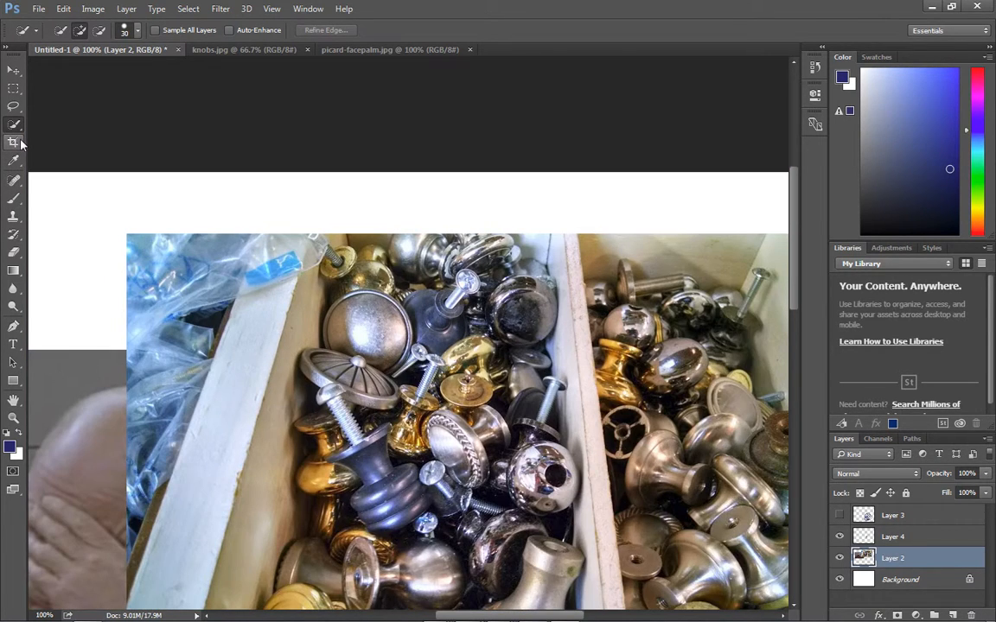
key(ctrl+minus)
drag(176, 344, 176, 208)
key(ctrl+minus)
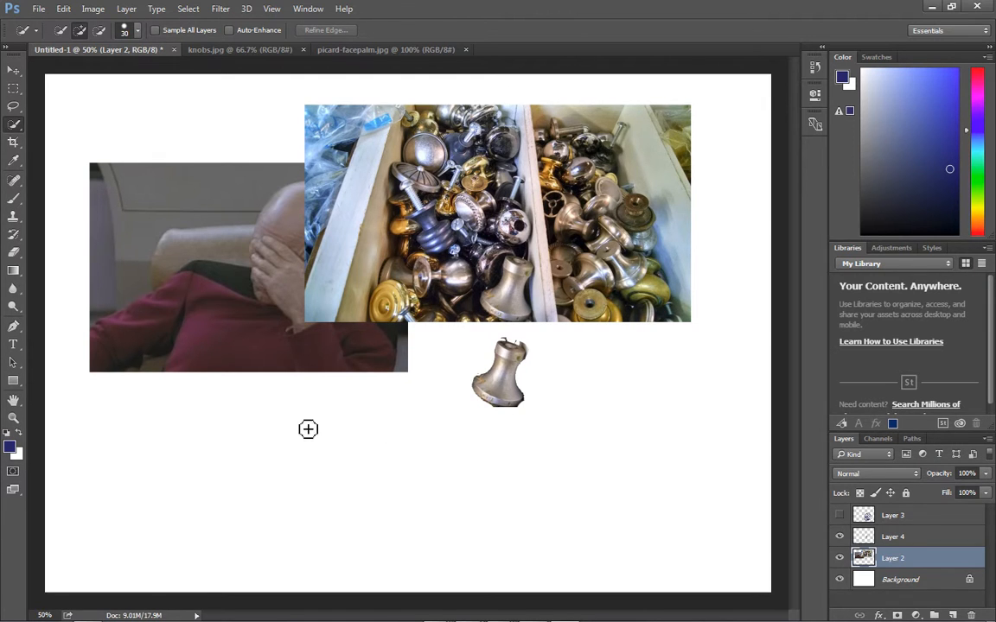
click(13, 143)
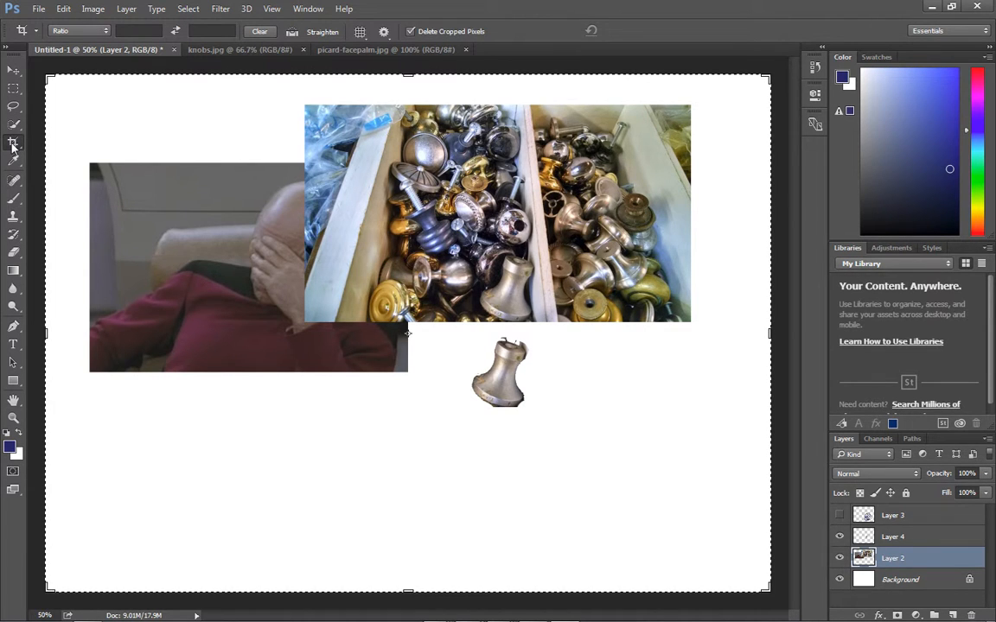
drag(408, 76, 409, 89)
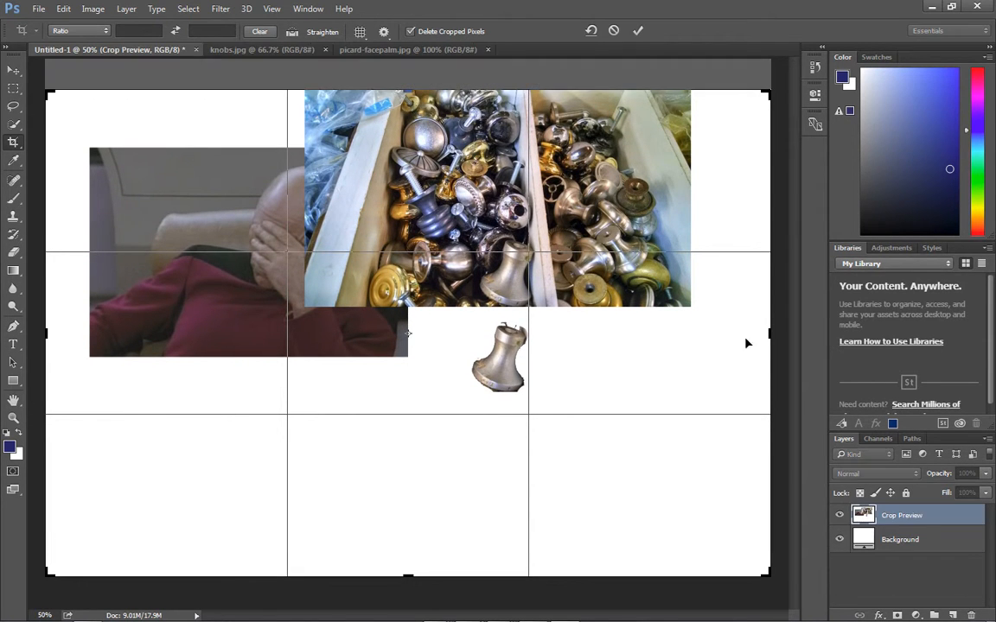
drag(770, 333, 713, 332)
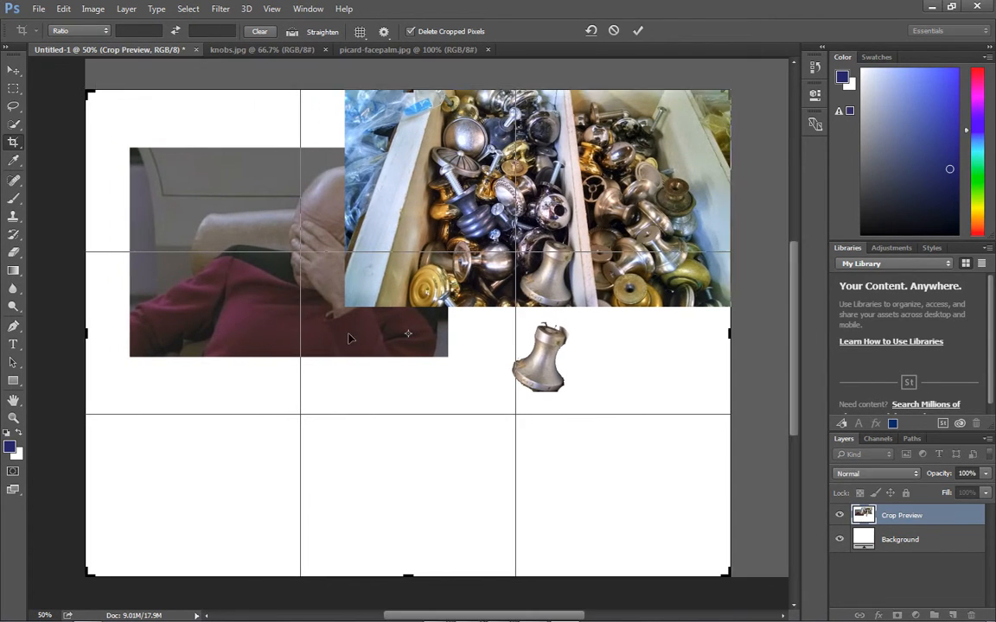
drag(90, 332, 132, 332)
drag(406, 574, 416, 485)
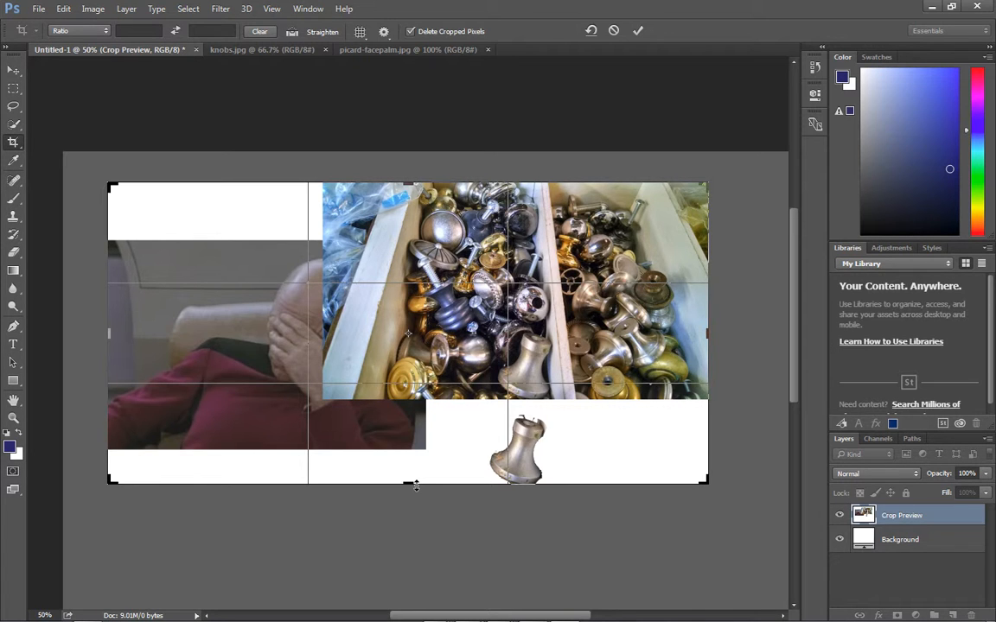
key(Return)
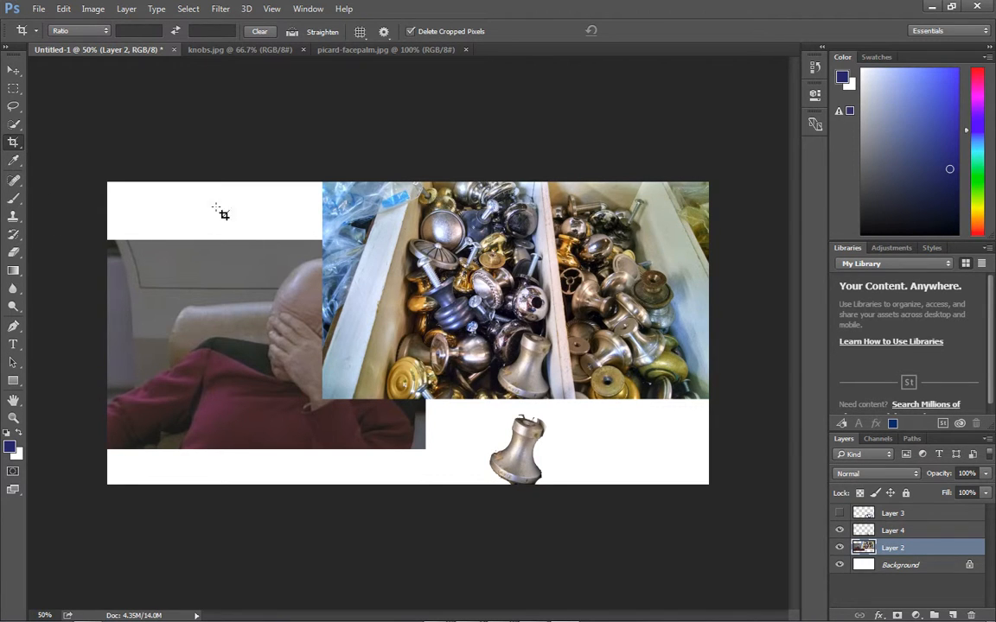
Step: Crop another strip off the canvas's top through the knobs photo, and move the merged photo layer down and right
click(11, 147)
drag(407, 182, 407, 208)
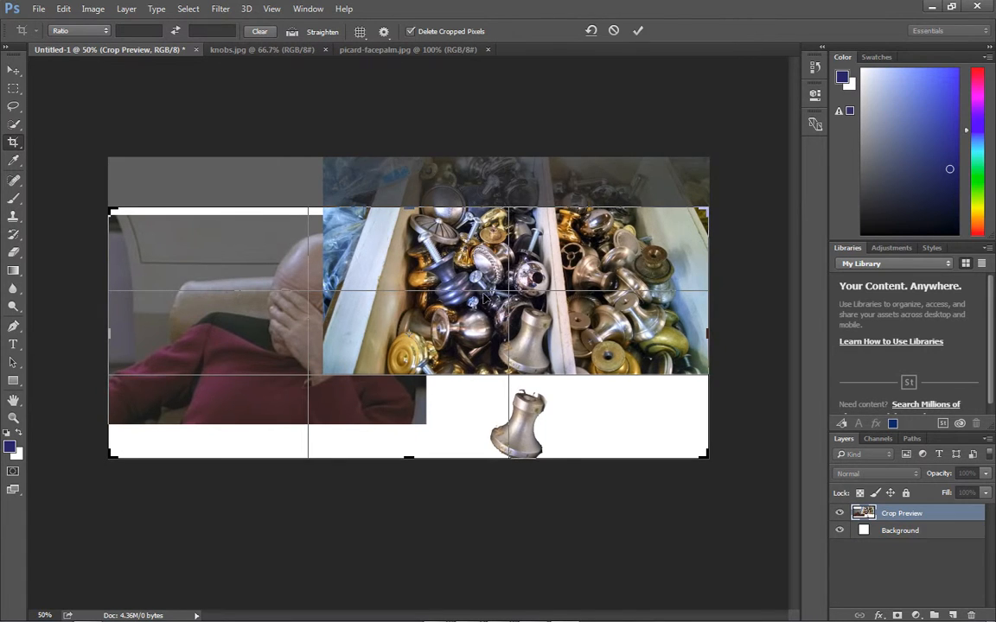
key(Return)
key(v)
mouse_move(486, 262)
mouse_down()
mouse_move(486, 289)
mouse_move(494, 257)
mouse_move(499, 267)
mouse_up()
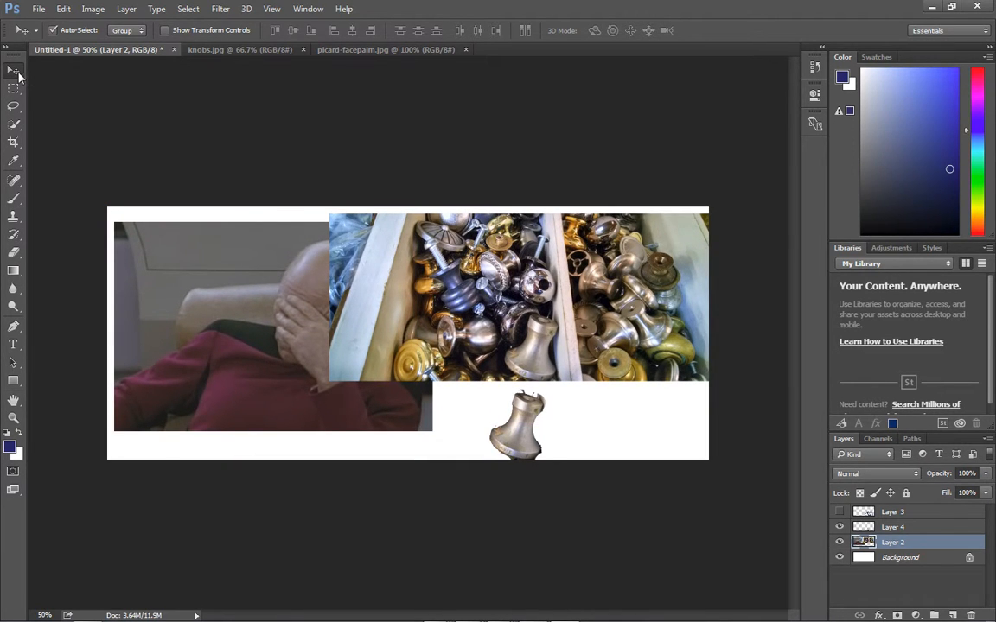
drag(487, 306, 533, 323)
Step: Undo the layer moves, both crops and the layer merge, going back to separate Layer 1 and Layer 2
key(ctrl+alt+z)
key(ctrl+alt+z)
key(ctrl+alt+z)
key(ctrl+alt+z)
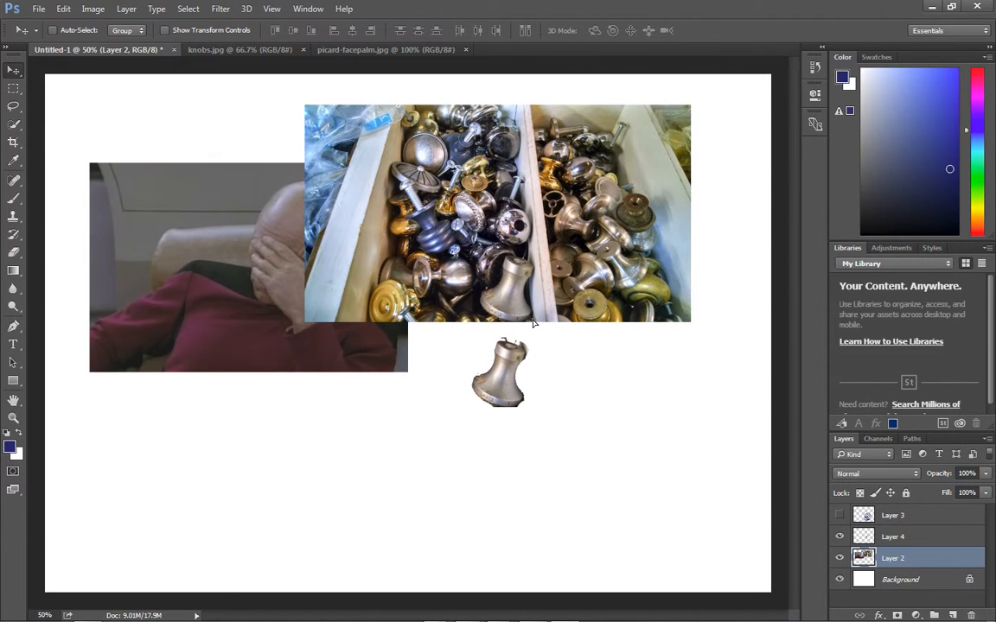
key(ctrl+alt+z)
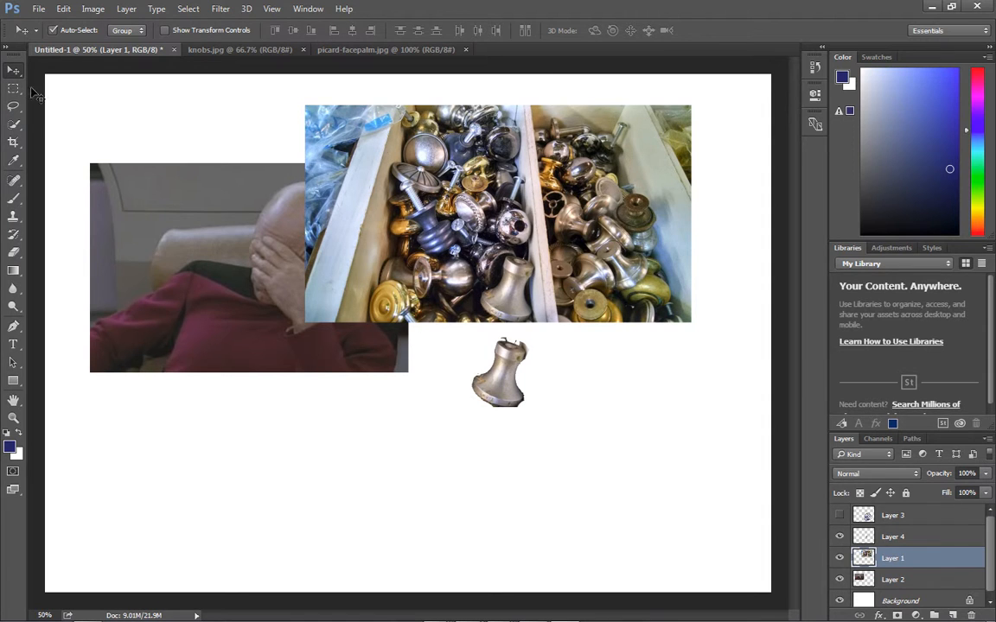
Step: Crop the canvas's top through both photos, and move the knobs photo down and to the right
click(14, 144)
drag(408, 69, 410, 119)
key(Return)
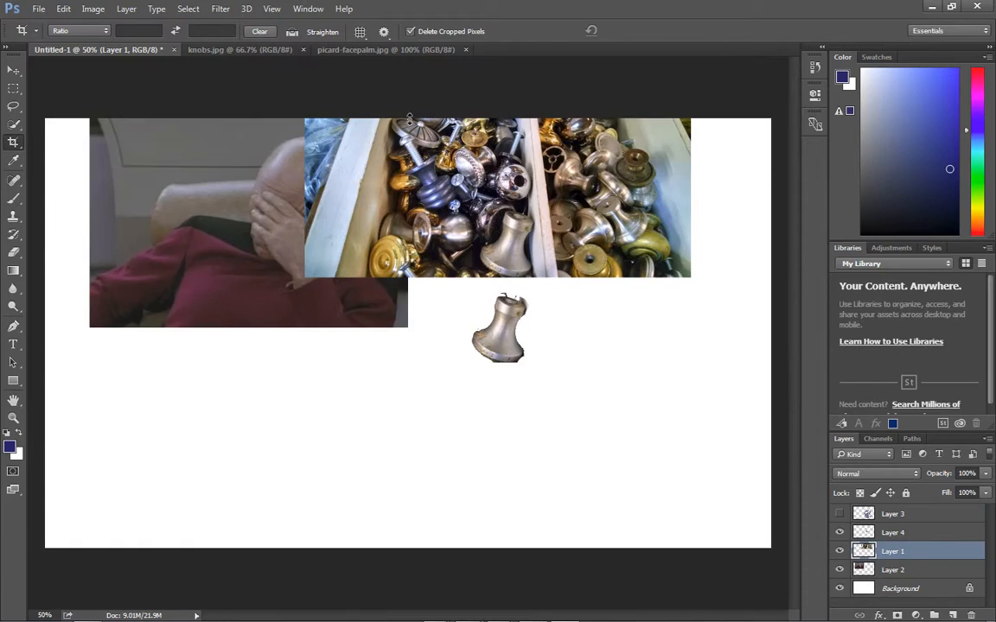
click(15, 74)
drag(490, 216, 510, 246)
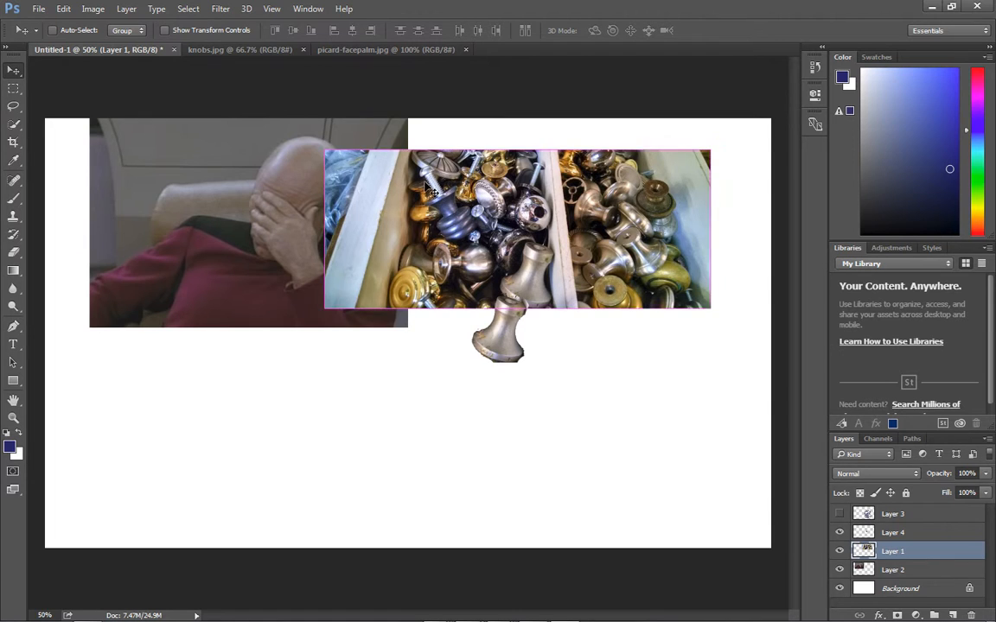
Step: Undo the last move of the knobs photo and the crop of the canvas's top
key(ctrl+alt+z)
key(ctrl+alt+z)
key(ctrl)
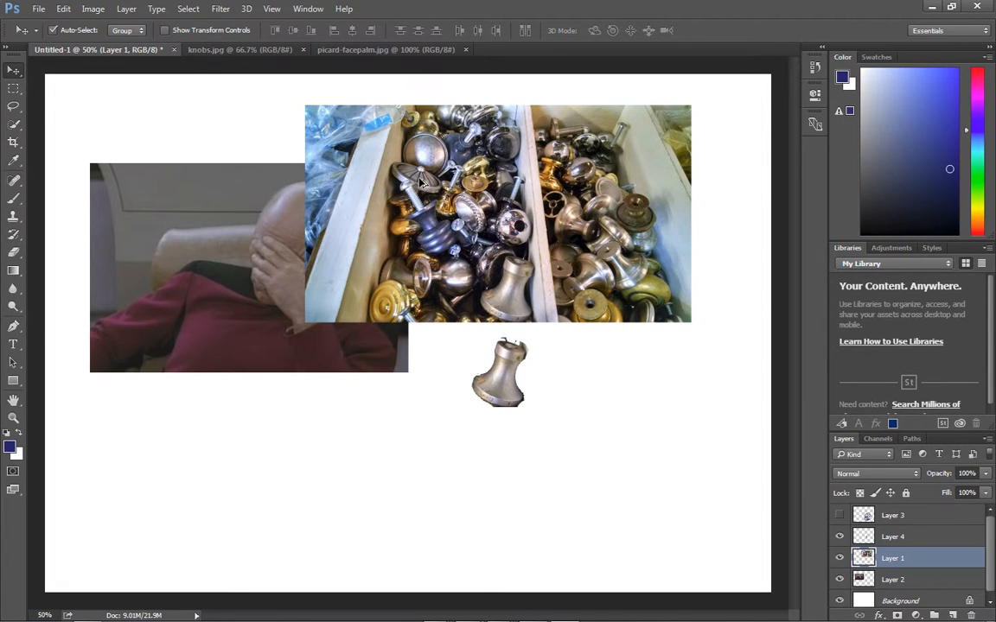
Step: Rearrange the layers: facepalm photo lower and slightly left, knob cut-out down and right, knobs photo right and down, just above the cut-out
drag(420, 186, 480, 121)
drag(261, 319, 217, 328)
drag(494, 370, 512, 409)
drag(279, 299, 317, 324)
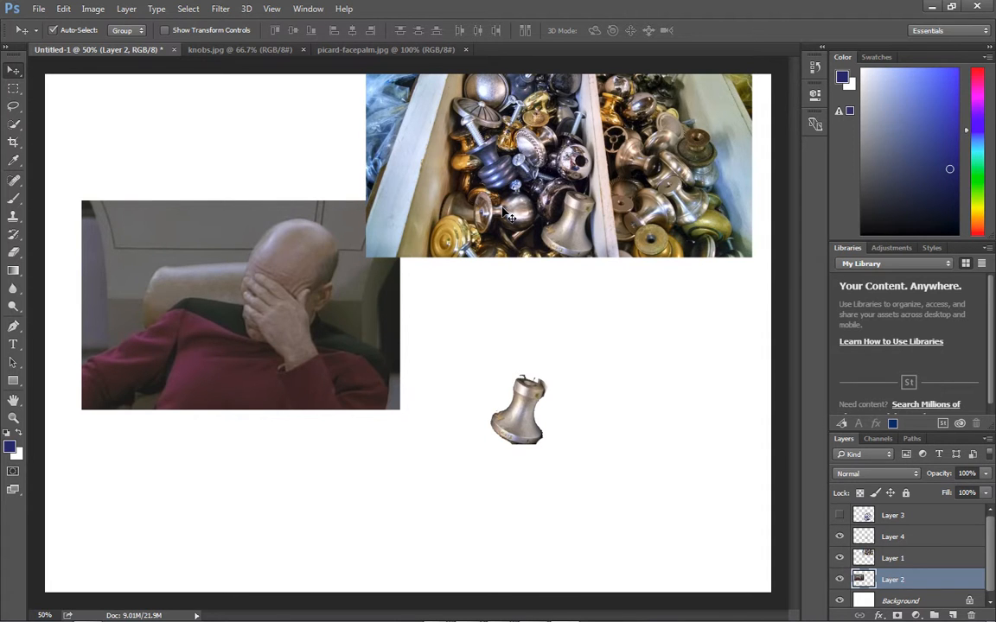
drag(512, 207, 482, 303)
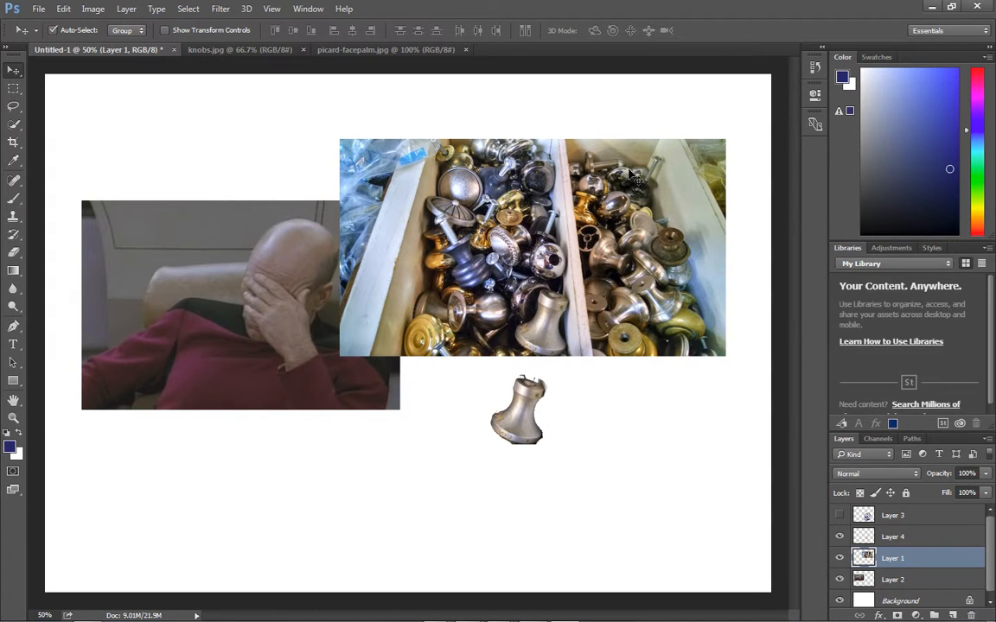
click(13, 142)
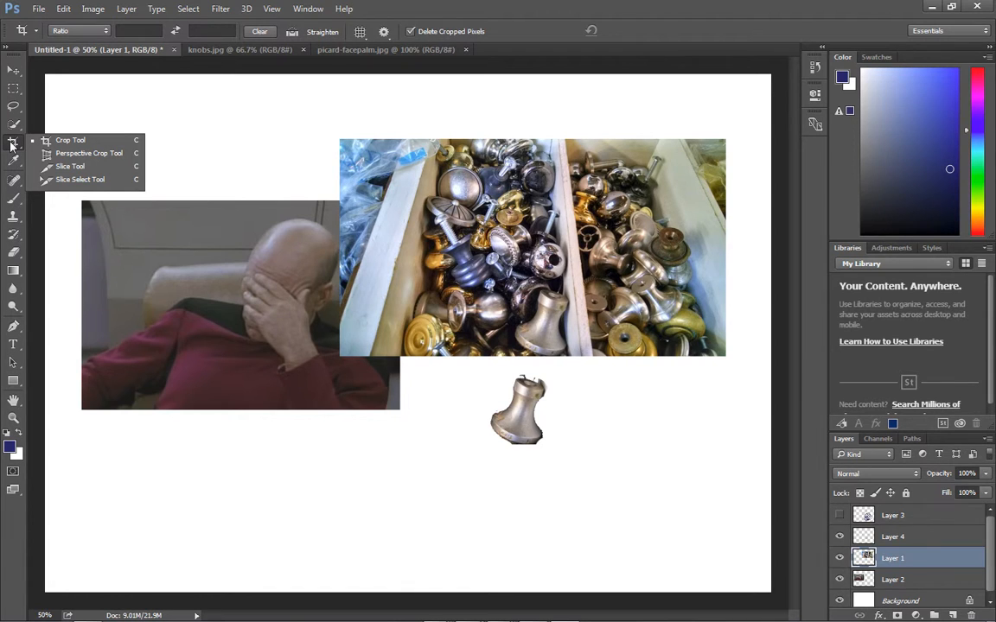
click(11, 146)
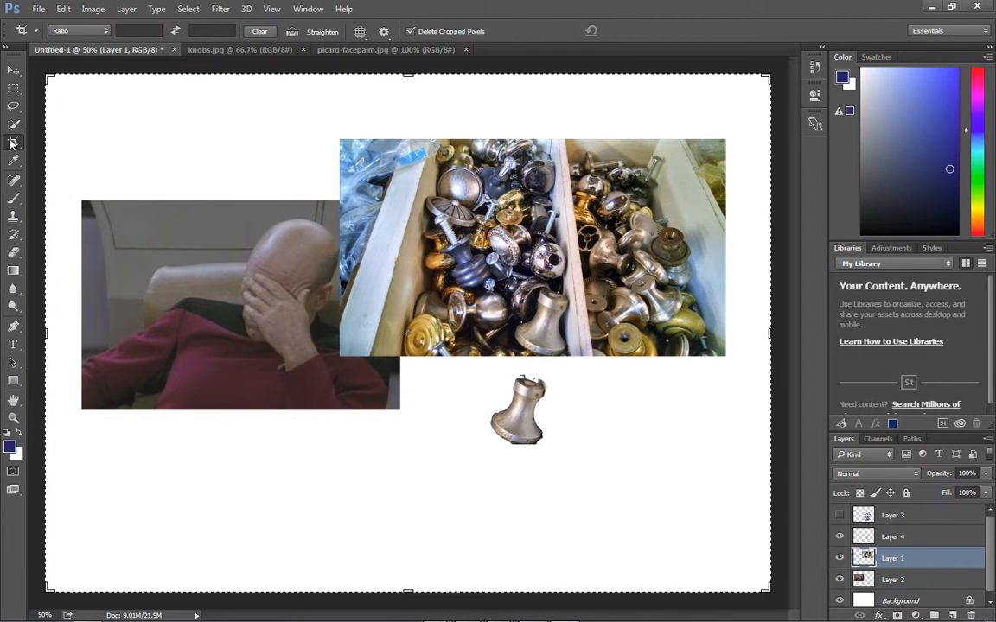
click(12, 72)
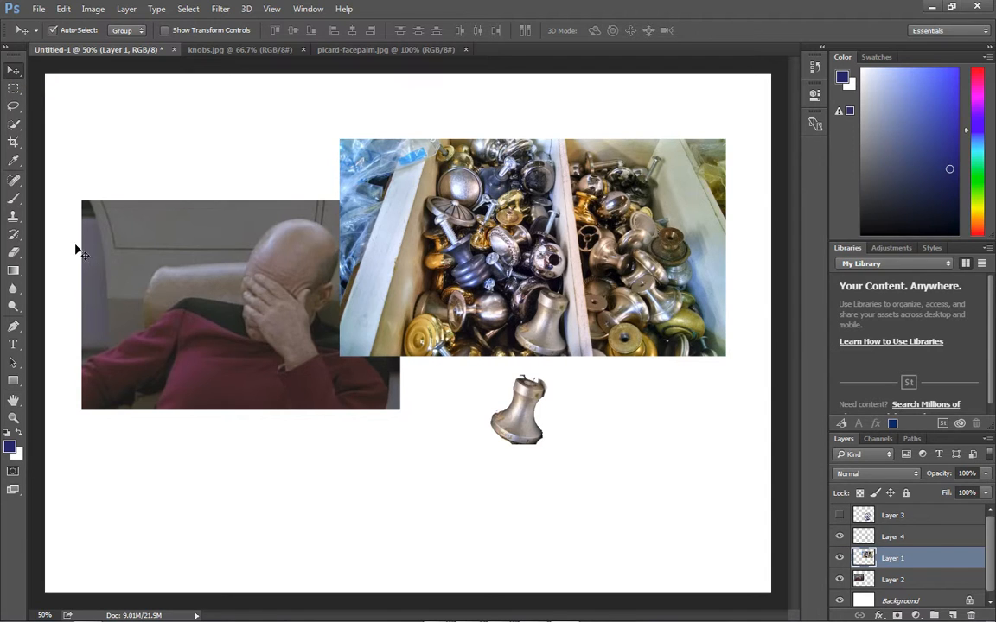
Step: Sample the dark slate blue of the blue knob's neck with the Eyedropper, and paint loose loops around that knob with the Brush
click(14, 161)
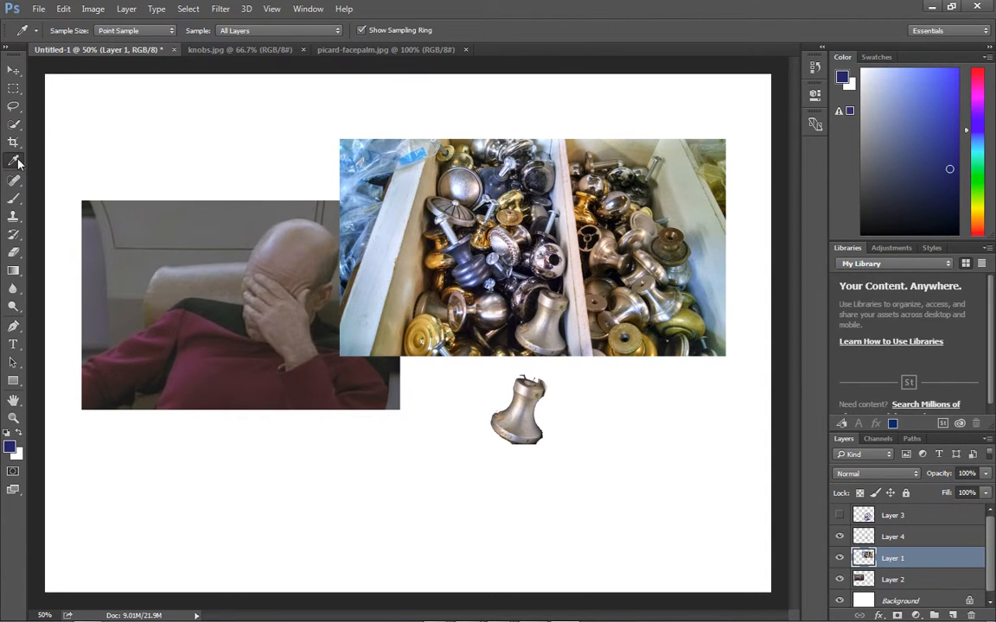
key(ctrl+plus)
key(ctrl+plus)
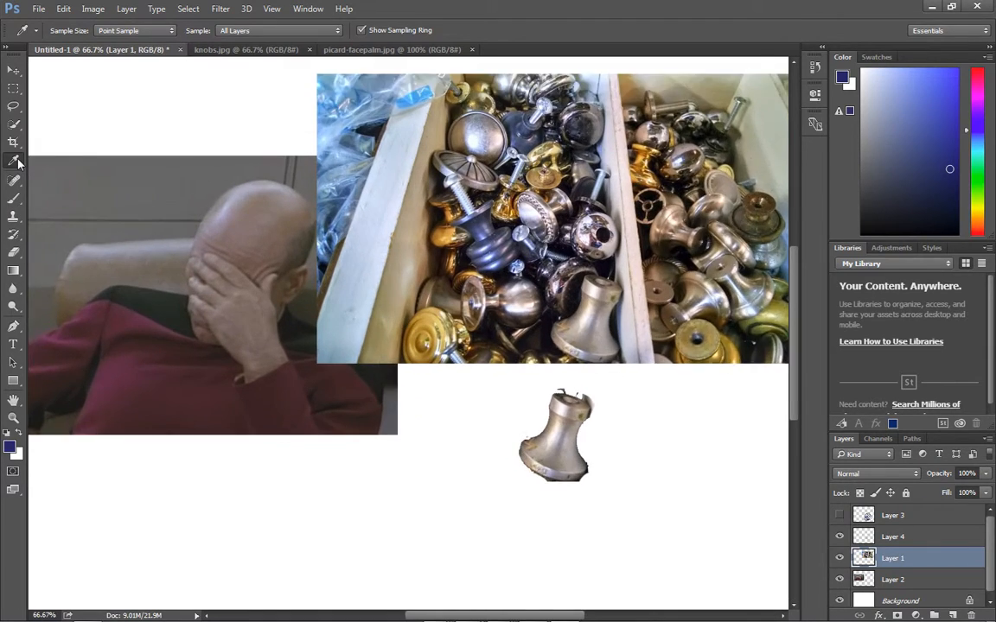
drag(476, 223, 363, 350)
key(ctrl+plus)
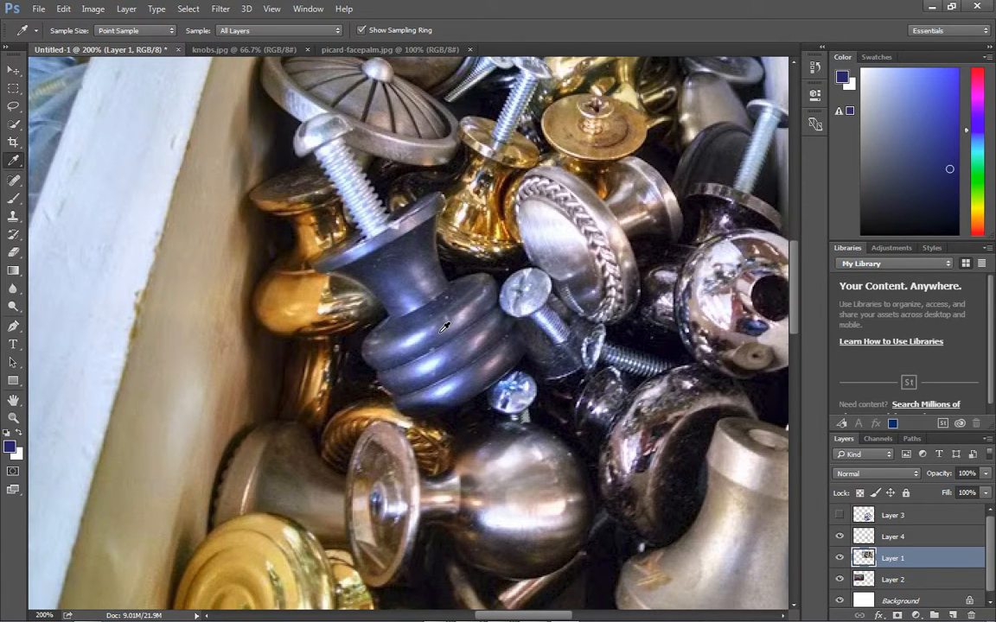
click(394, 299)
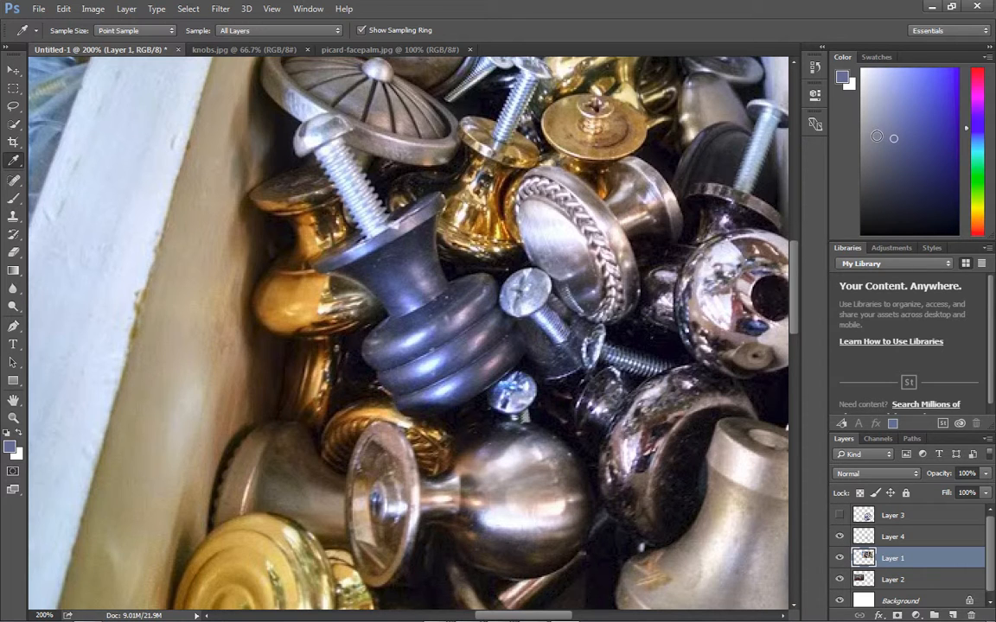
click(403, 259)
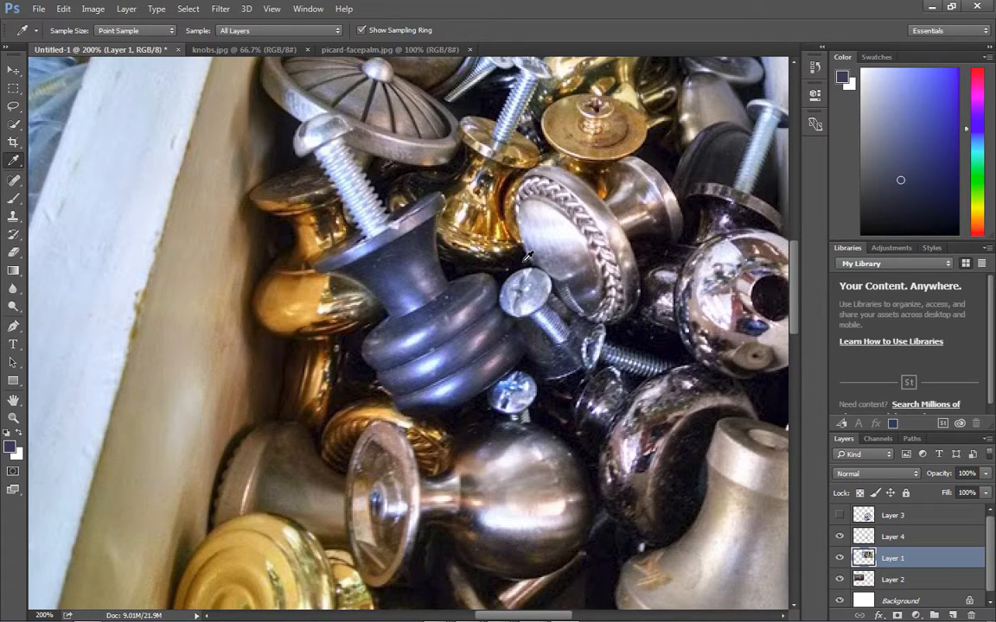
click(13, 198)
mouse_move(437, 183)
mouse_down()
mouse_move(260, 250)
mouse_move(270, 200)
mouse_move(415, 393)
mouse_move(449, 329)
mouse_move(571, 432)
mouse_move(295, 469)
mouse_move(352, 440)
mouse_up()
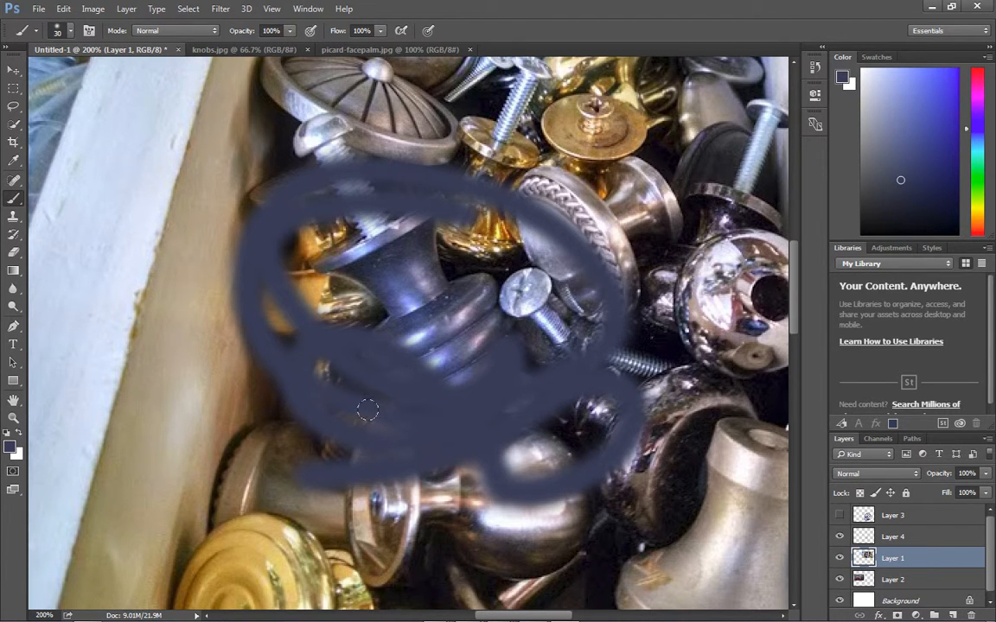
Step: Sample the pale pink highlight on the blue knob's ridges, and paint a ring over the knob with that colour
key(i)
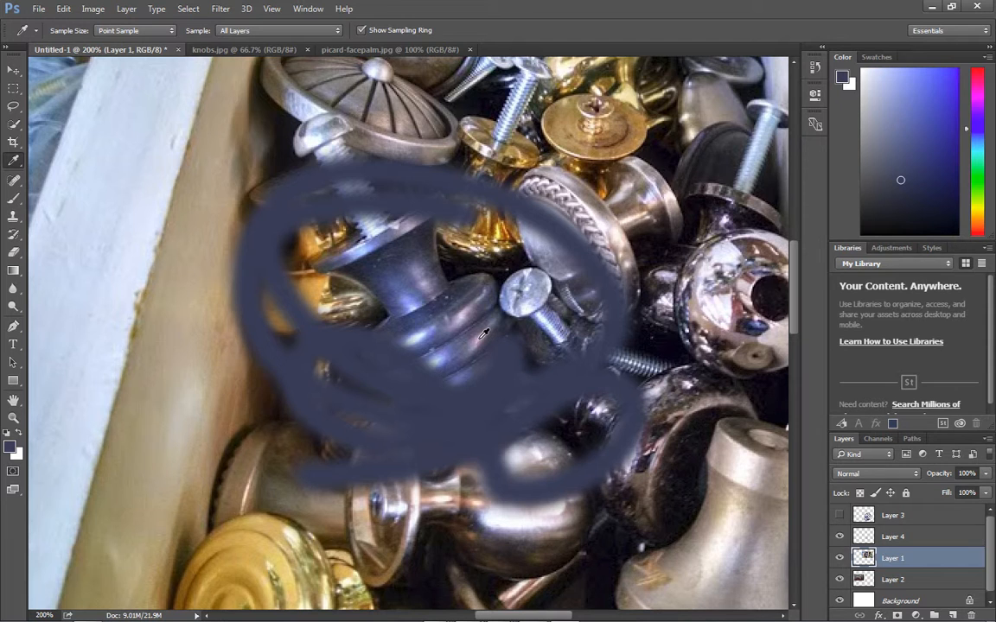
click(482, 336)
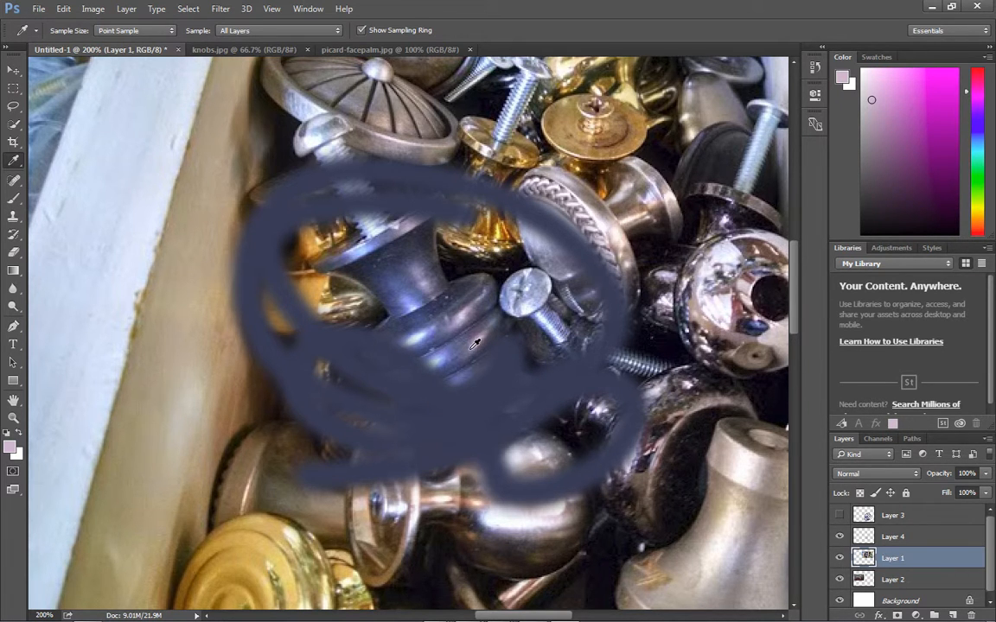
key(b)
mouse_move(467, 316)
mouse_down()
mouse_move(406, 445)
mouse_move(527, 285)
mouse_up()
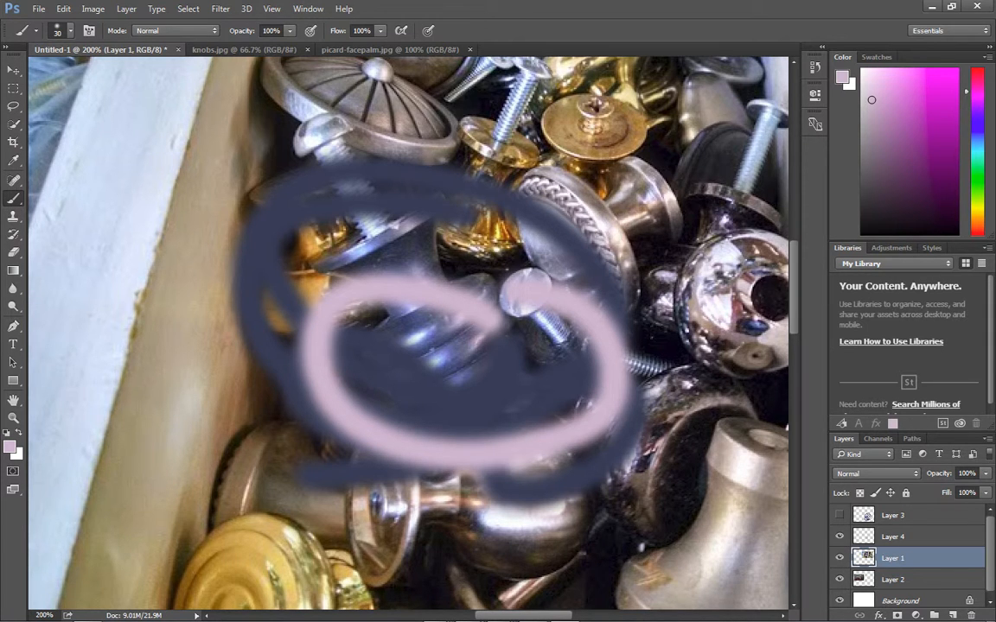
Step: Undo the painted pink ring and the dark blue loops on the knobs photo
key(ctrl+alt+z)
key(ctrl+alt+z)
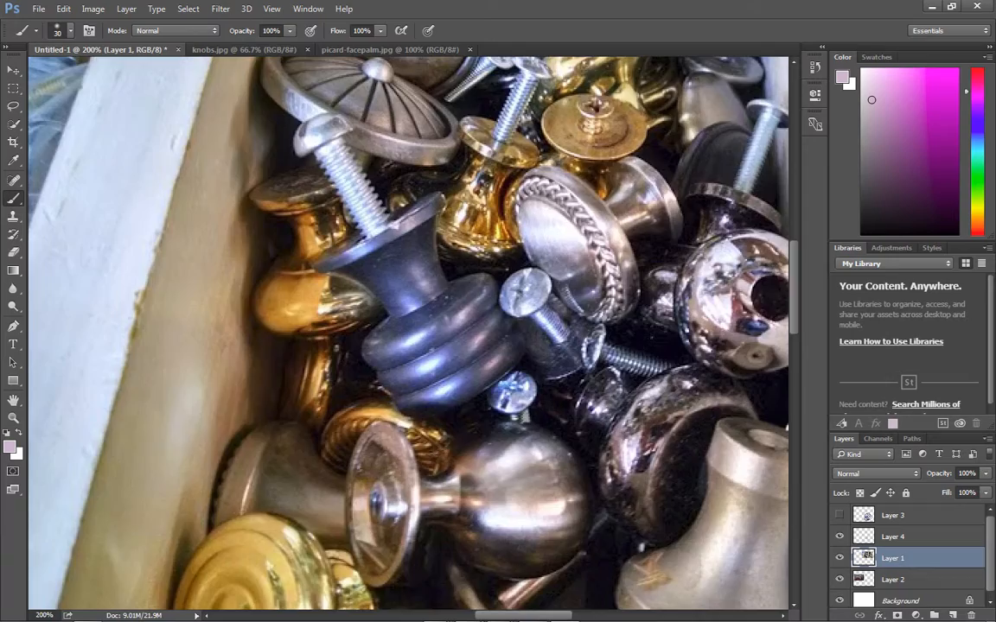
Step: Examine the individual colour pixels of the blue knob's pink highlight at up to 3200% zoom
key(ctrl+plus)
key(ctrl+plus)
key(ctrl+plus)
key(ctrl+plus)
key(ctrl+plus)
key(ctrl+plus)
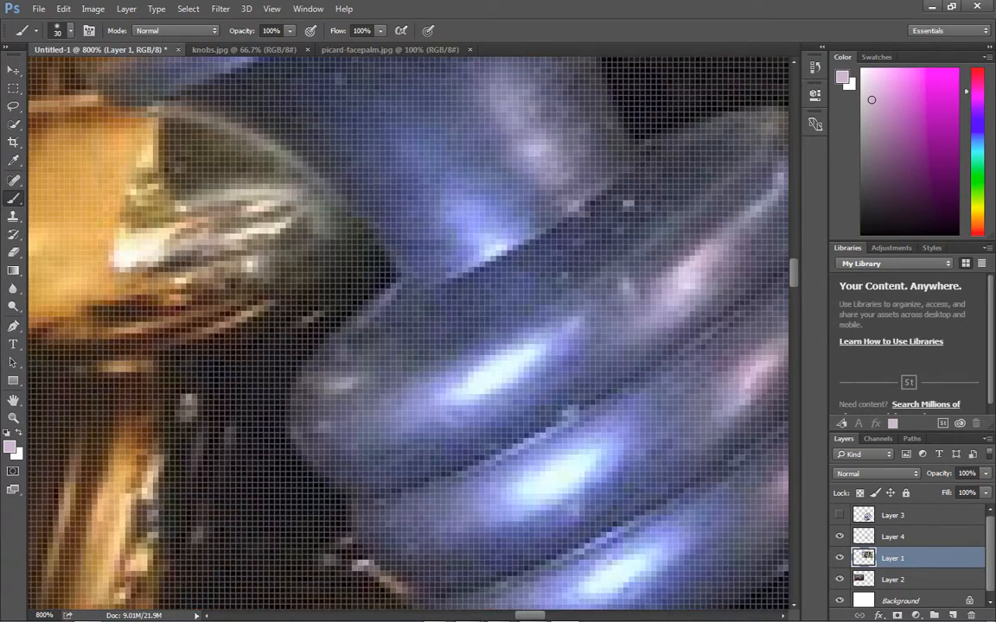
drag(551, 438, 351, 369)
key(ctrl+plus)
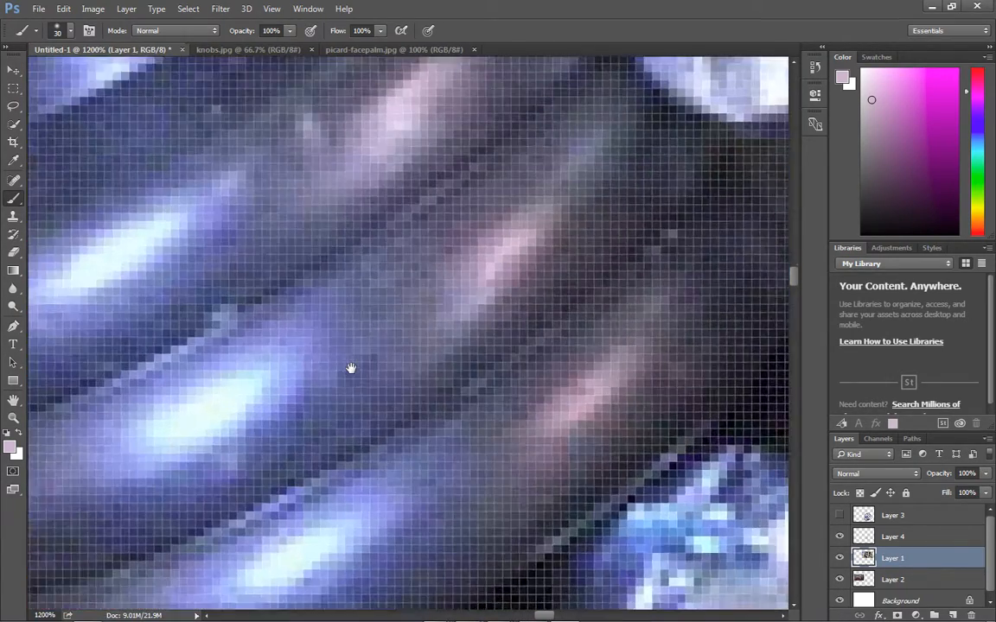
key(ctrl+plus)
key(ctrl+plus)
key(ctrl+plus)
drag(518, 361, 473, 440)
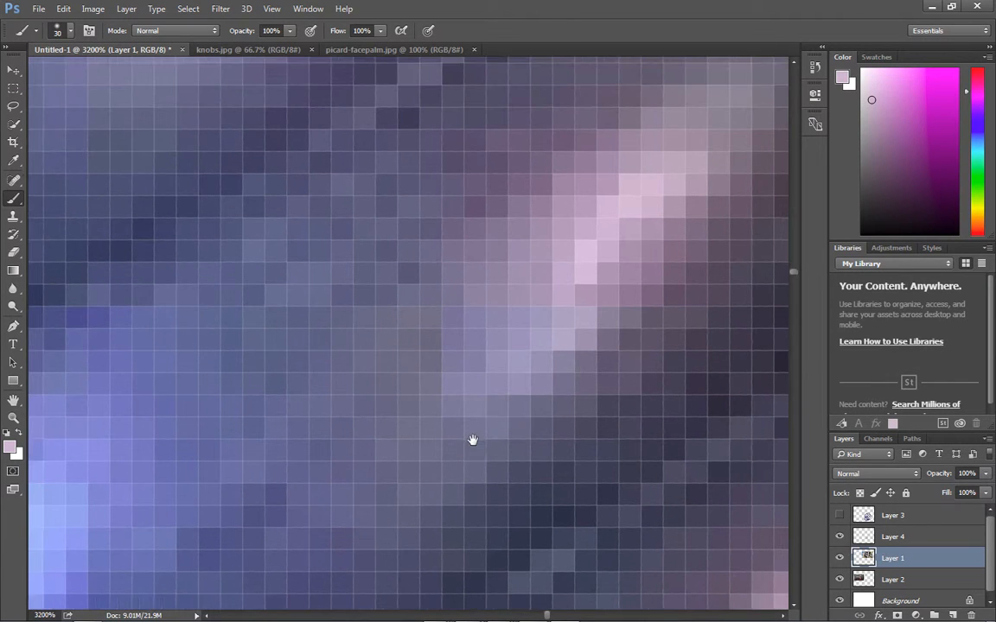
key(v)
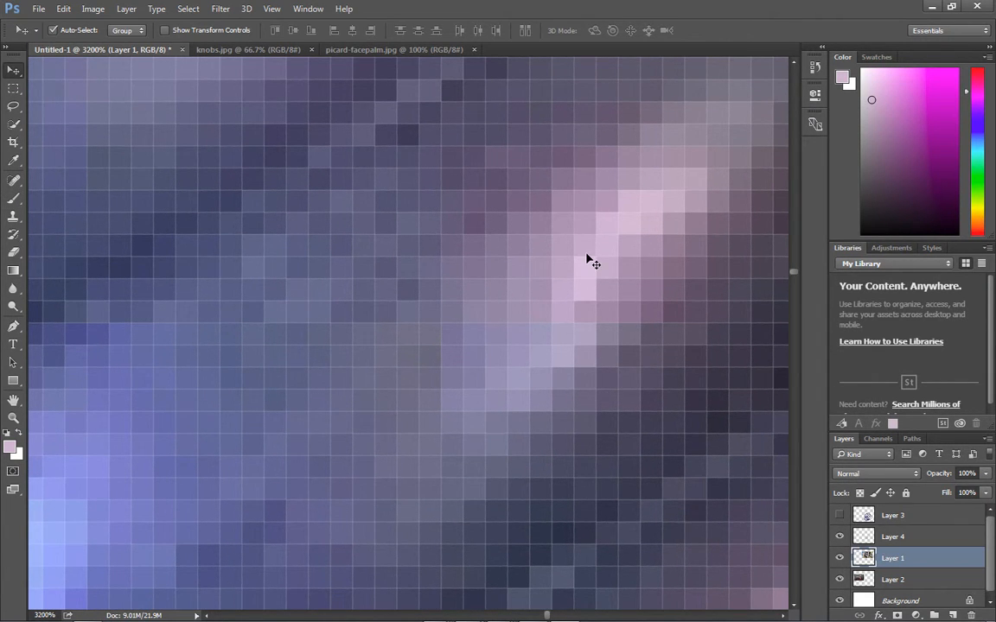
key(ctrl)
scroll(587, 260, down, 7)
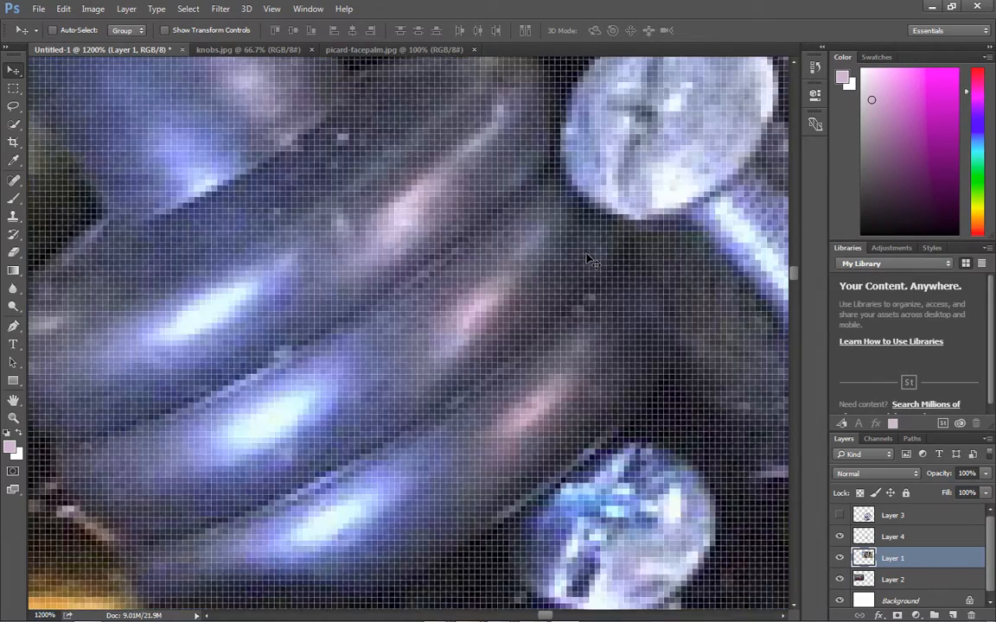
scroll(587, 260, down, 2)
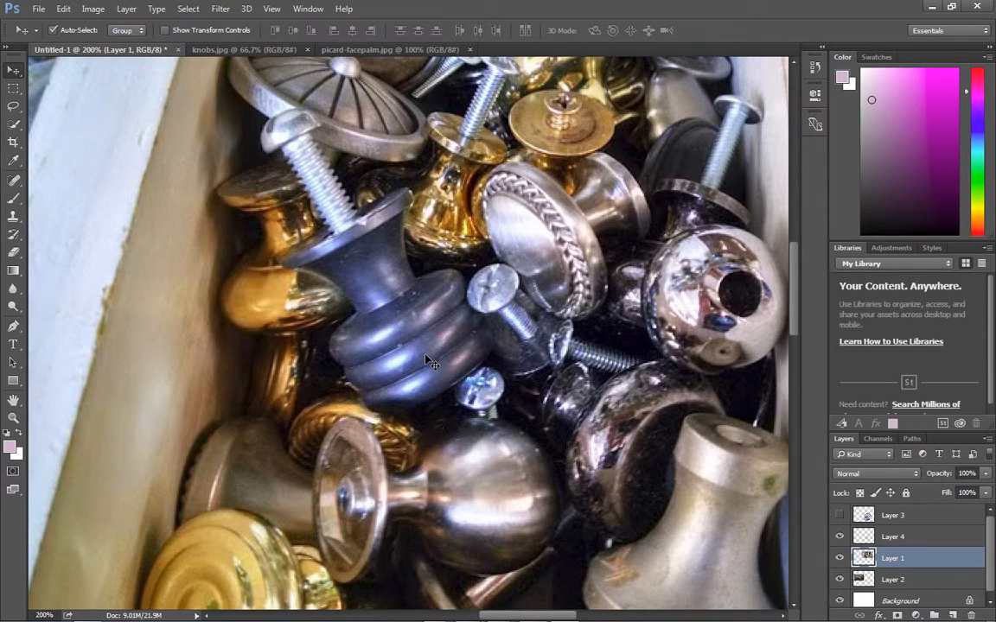
Step: Sample a medium blue from the blue knob's lower ridges with the Eyedropper, and fine-tune the foreground colour to a slightly lighter shade
key(i)
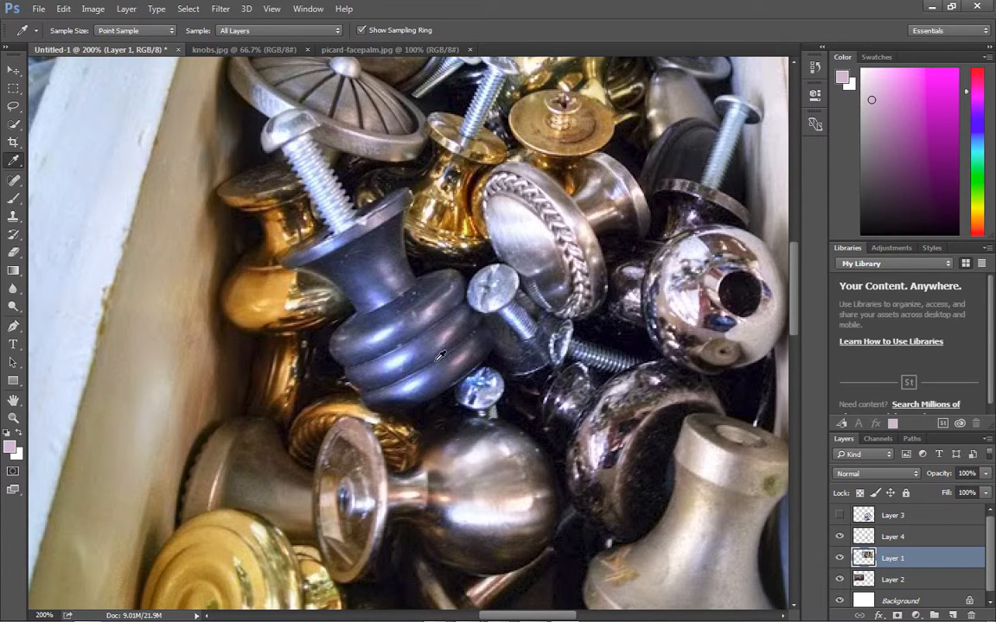
click(423, 361)
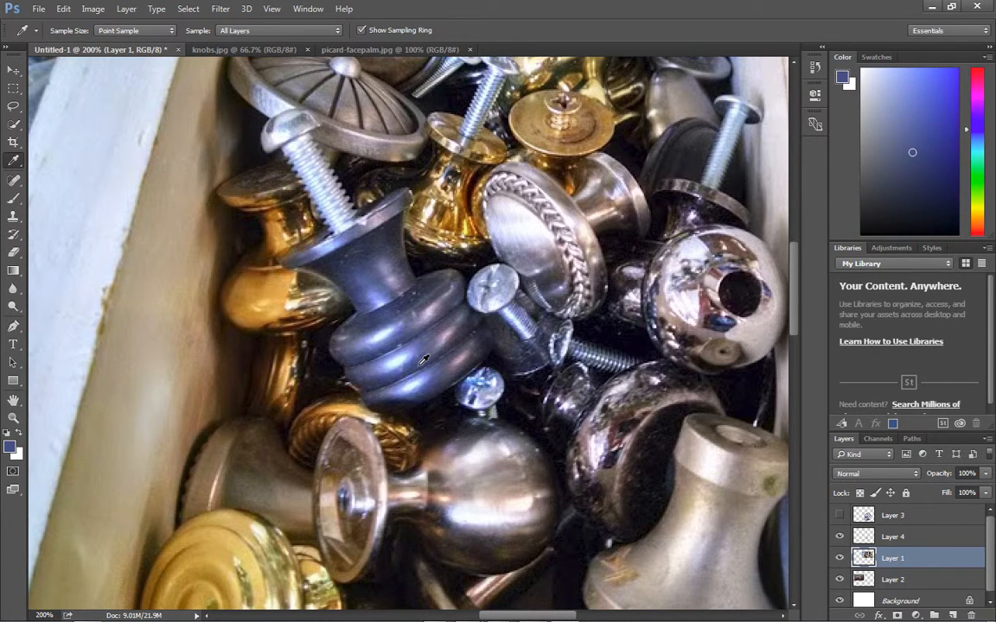
click(436, 375)
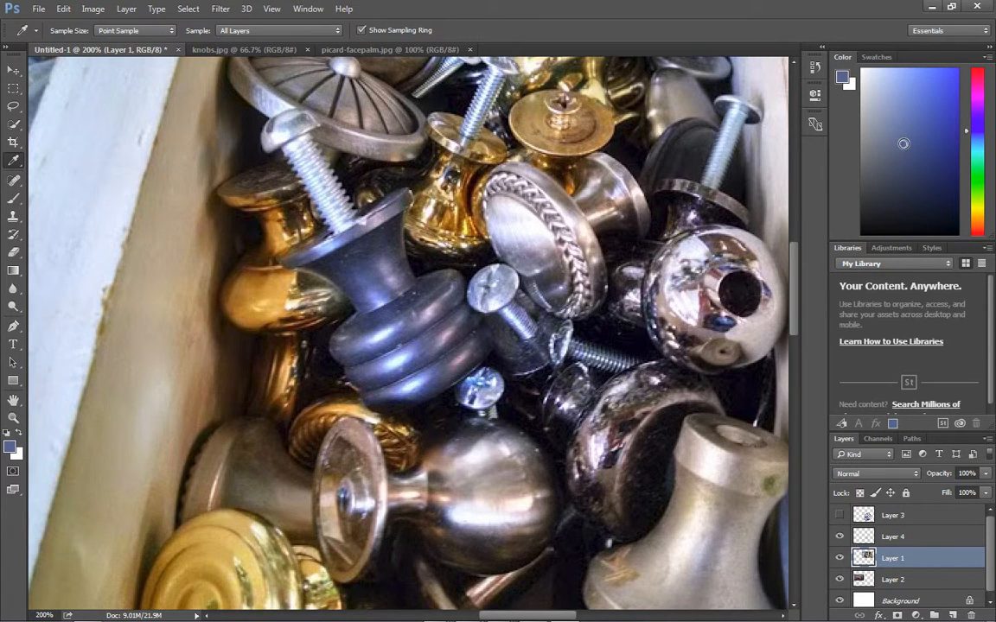
click(903, 138)
Step: Paint a thick stroke in the adjusted blue across the lower part of the blue knob, and undo it
key(b)
mouse_move(509, 368)
mouse_down()
mouse_move(465, 404)
mouse_move(405, 429)
mouse_move(434, 385)
mouse_move(319, 368)
mouse_move(340, 371)
mouse_up()
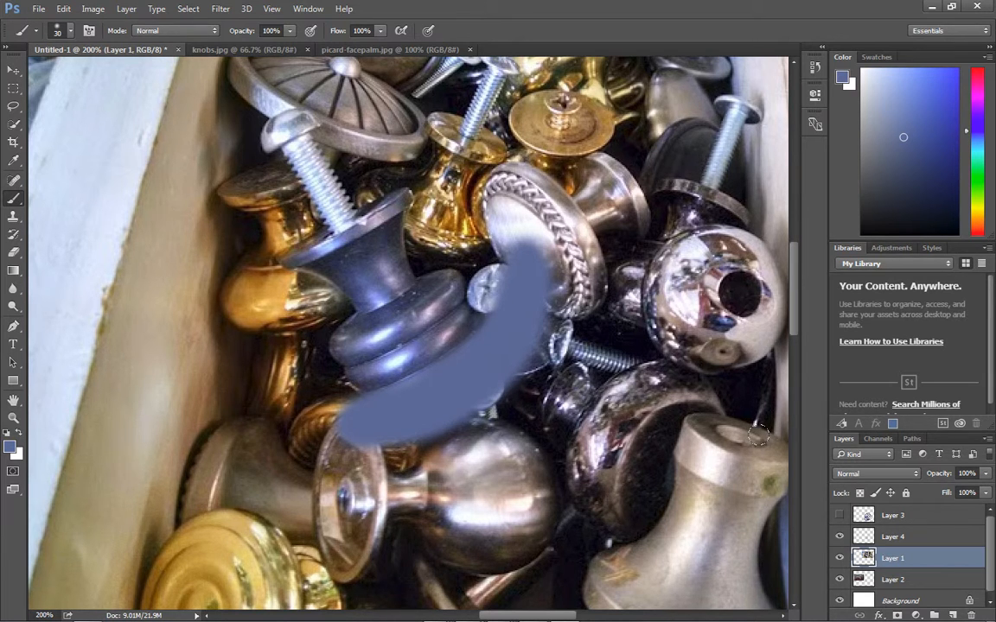
key(ctrl+z)
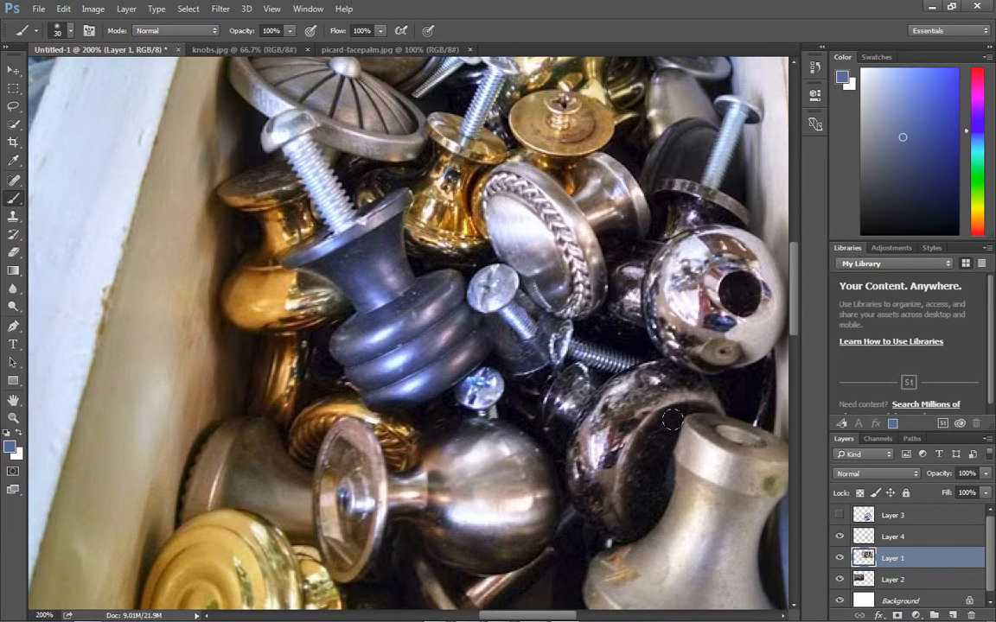
key(ctrl+minus)
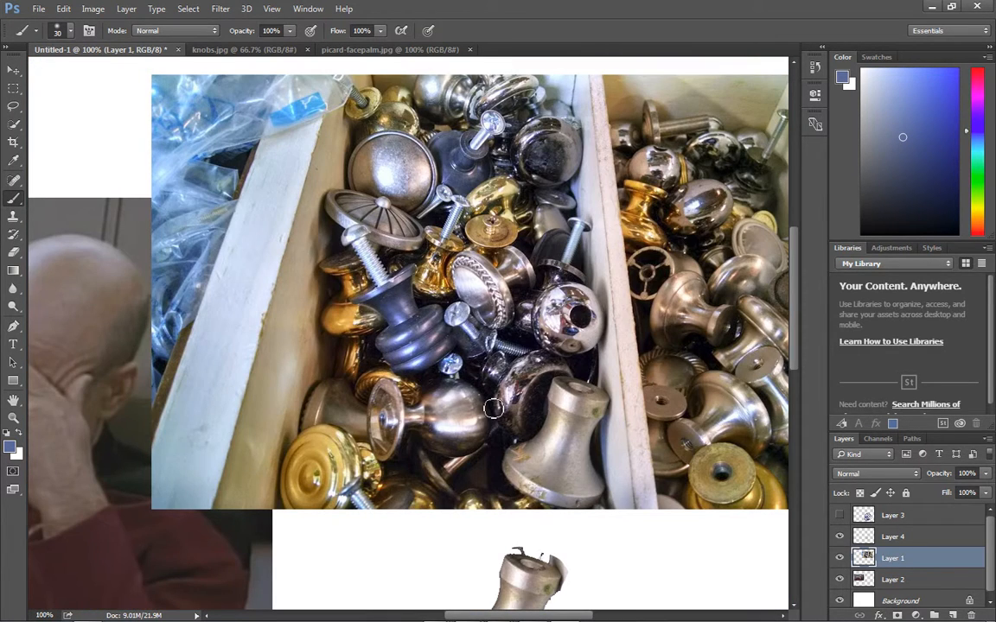
Step: Outline an irregular area over the drawer's white edge and the blue plastic with the Polygonal Lasso tool, and deselect it
click(13, 73)
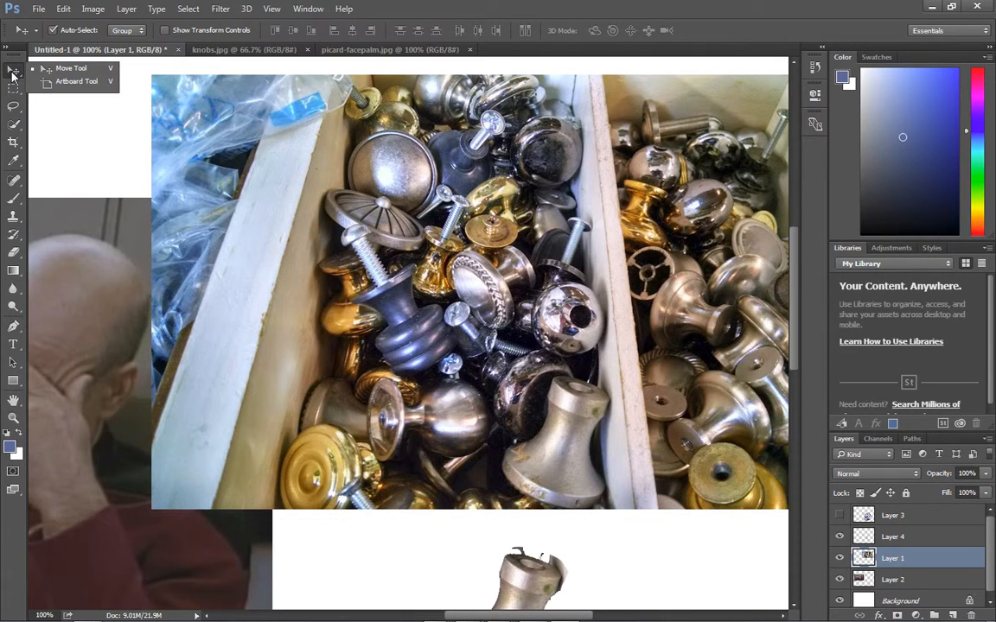
click(13, 88)
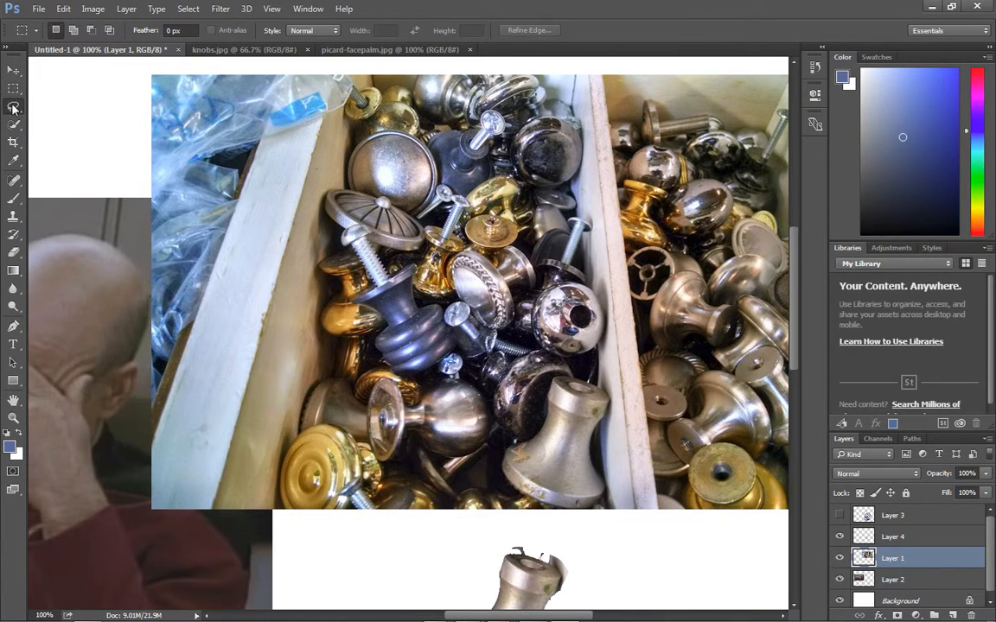
click(13, 106)
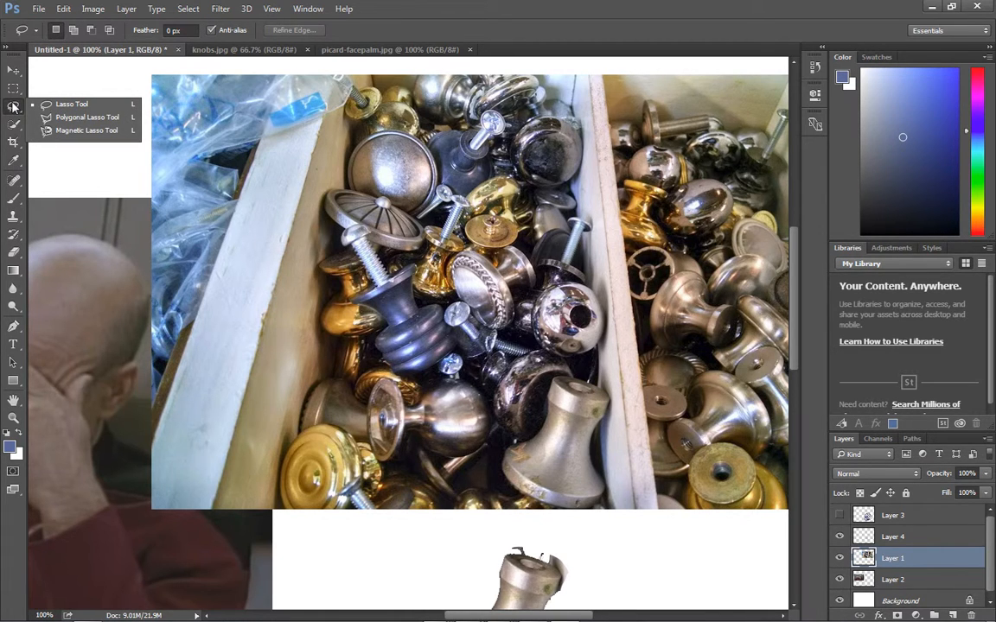
click(64, 120)
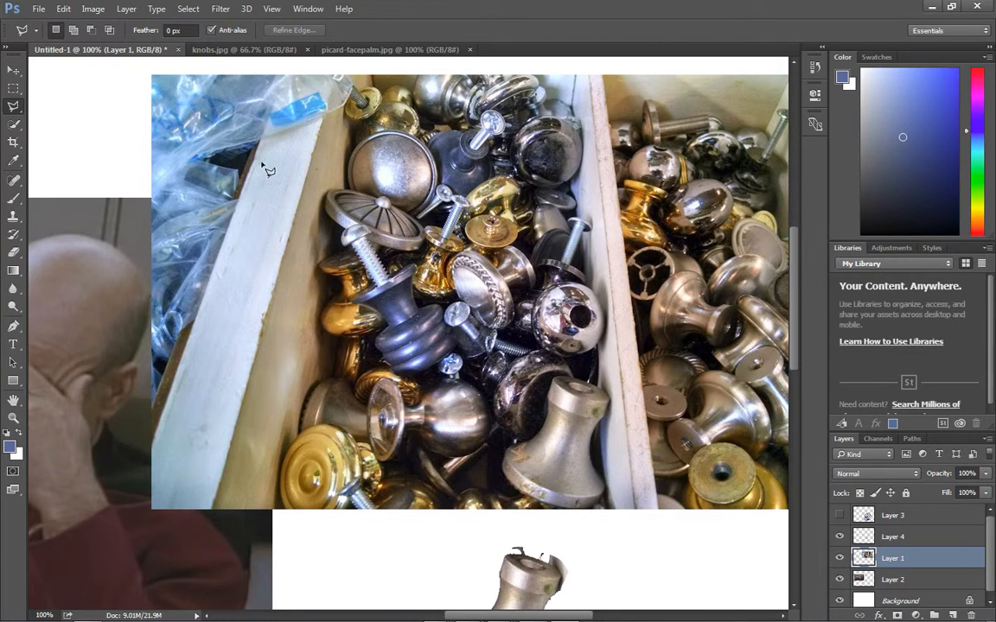
click(220, 285)
click(312, 331)
click(355, 249)
click(344, 180)
click(233, 151)
click(180, 199)
click(152, 254)
click(169, 322)
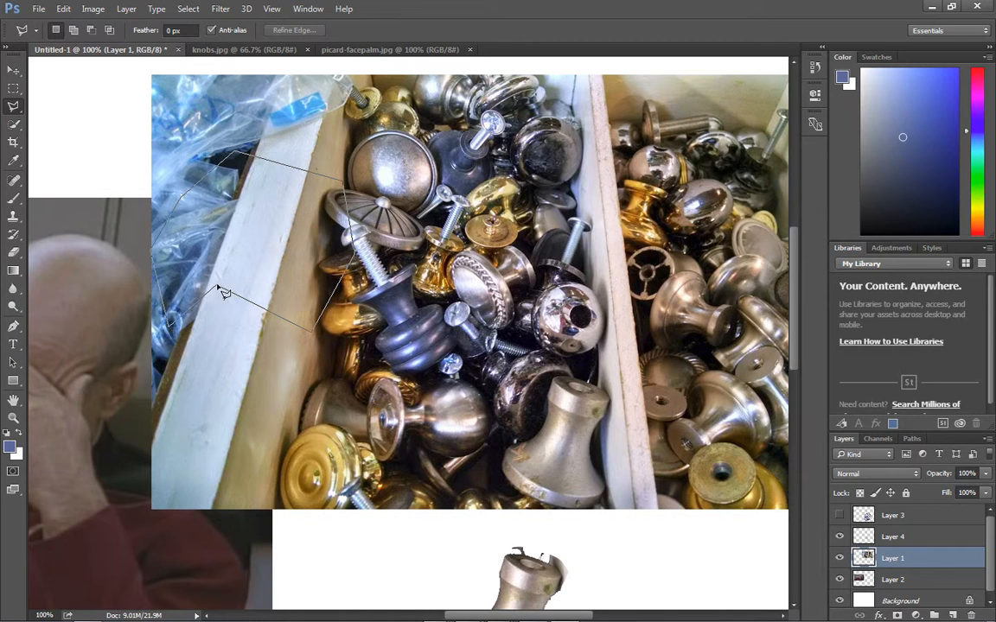
click(222, 288)
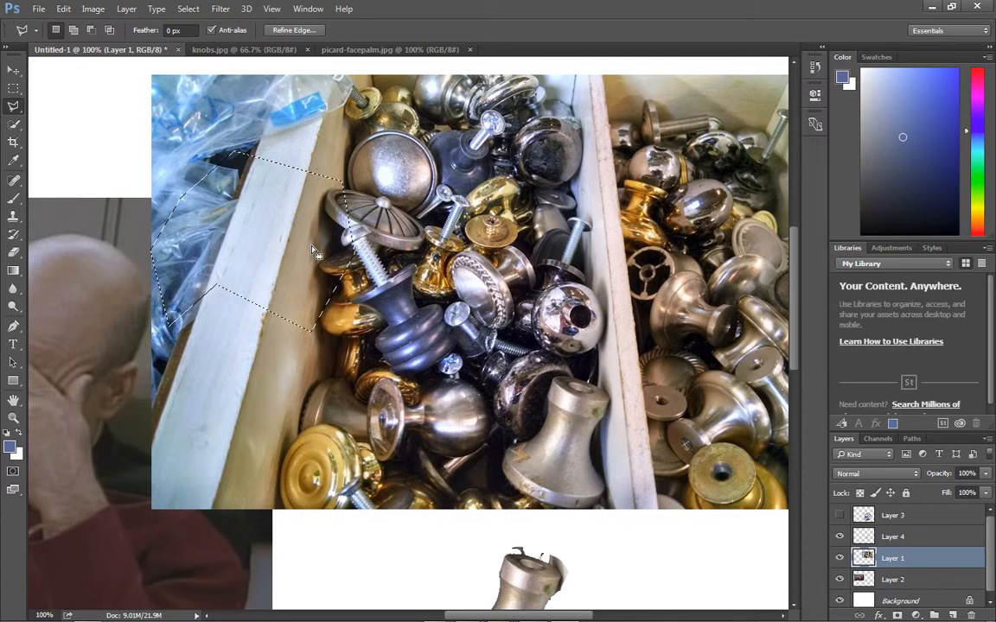
key(ctrl+d)
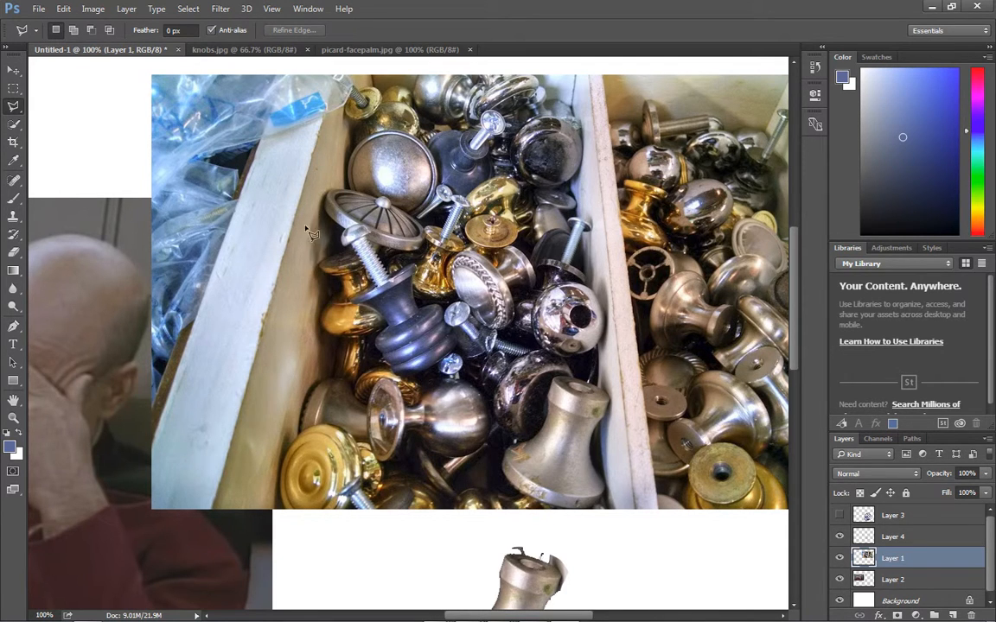
click(13, 143)
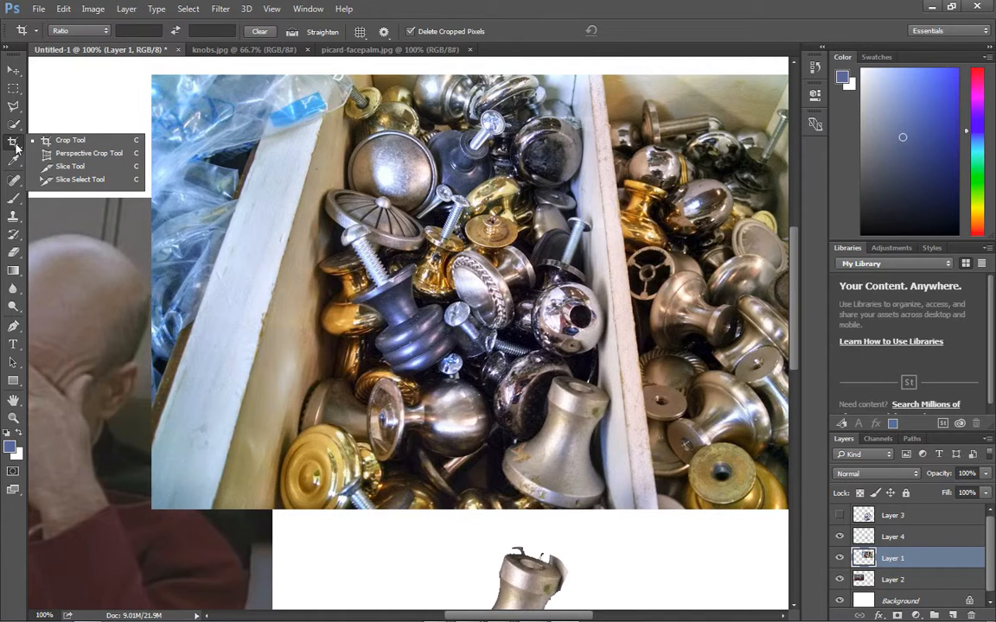
click(80, 139)
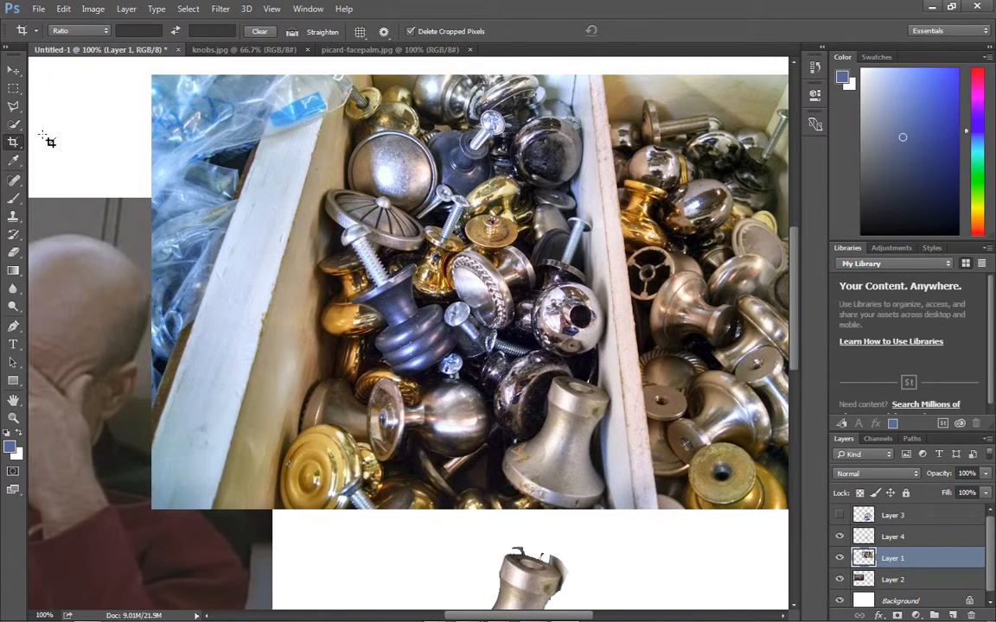
click(13, 70)
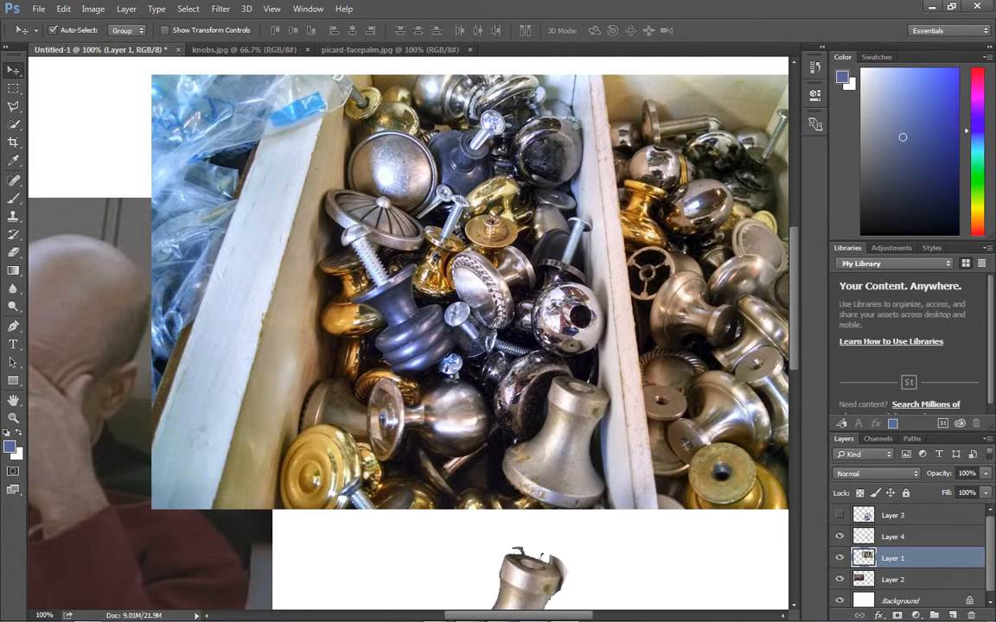